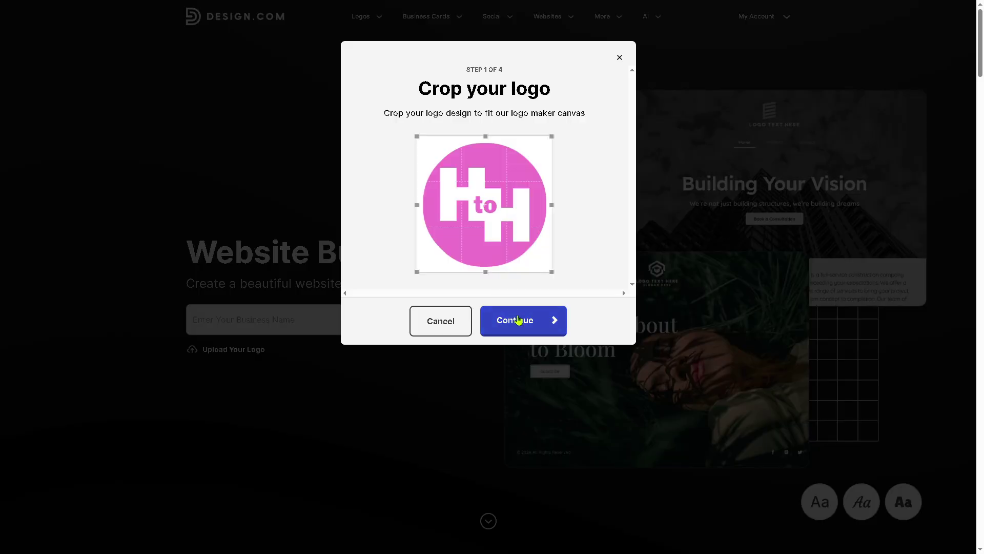
Accept the logo crop, business name and pink primary text colour to reach Background color
{"action": "left_click", "coordinate": [519, 320]}
{"action": "left_click", "coordinate": [524, 210]}
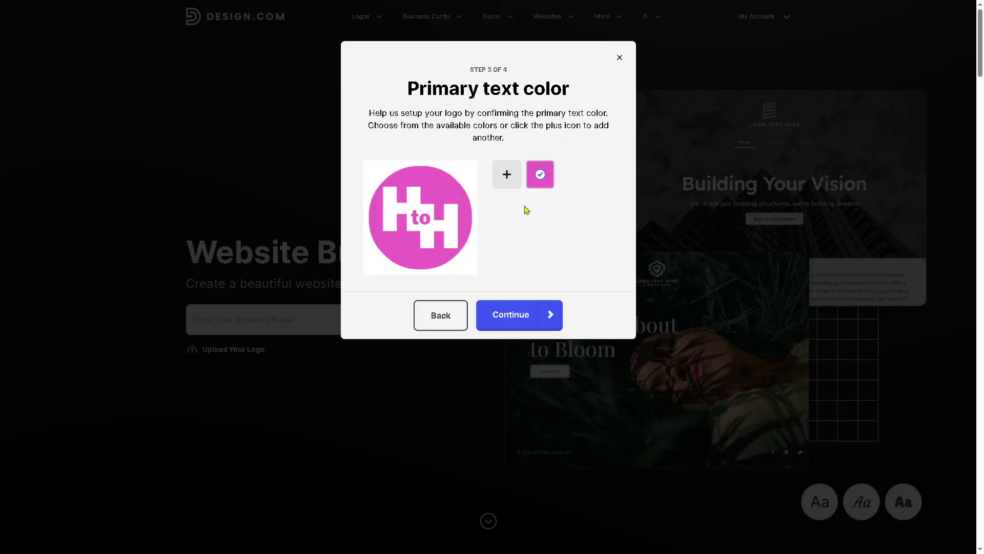
{"action": "left_click", "coordinate": [522, 321]}
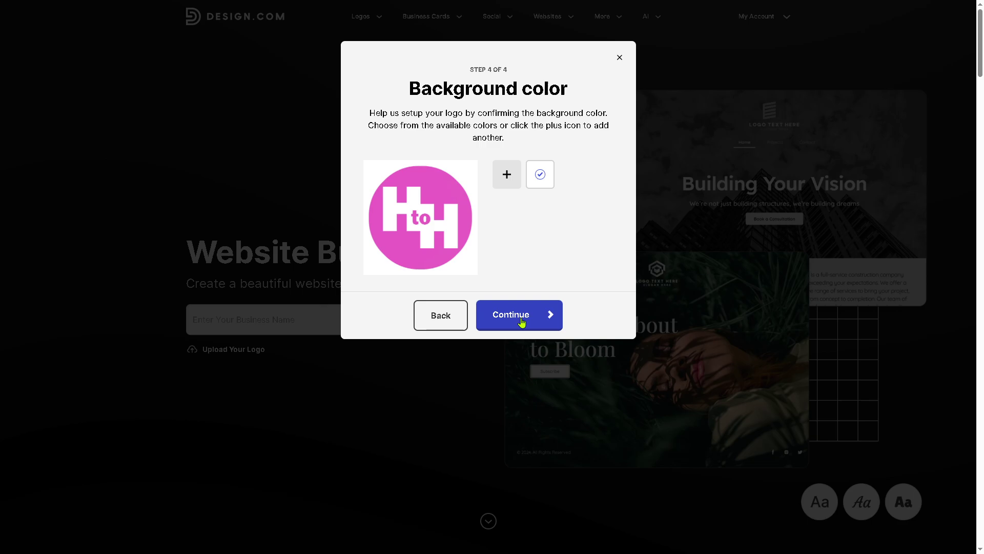
Keep the white background, generate designs, and browse the pink HH website templates
{"action": "left_click", "coordinate": [522, 322]}
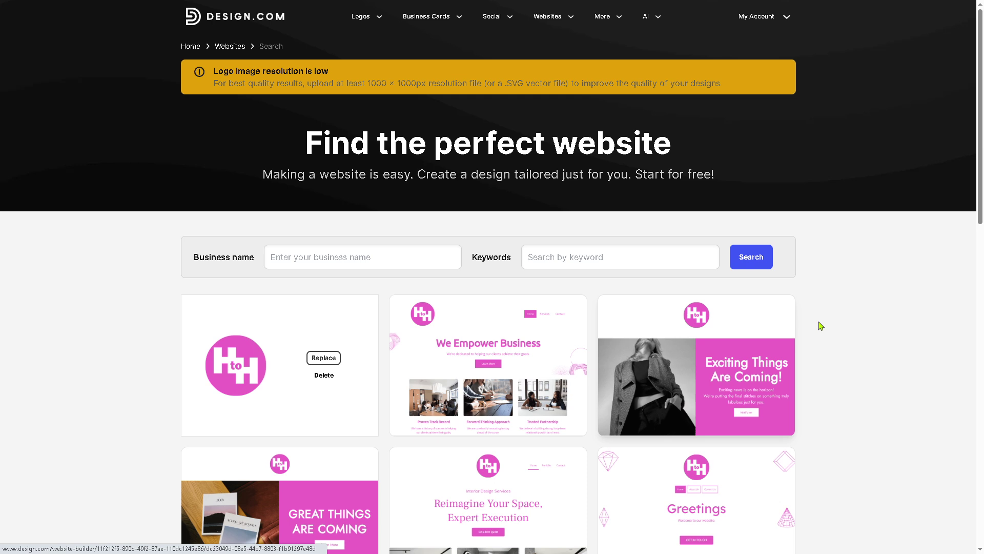
{"action": "scroll", "coordinate": [981, 191], "scroll_direction": "down", "scroll_amount": 1}
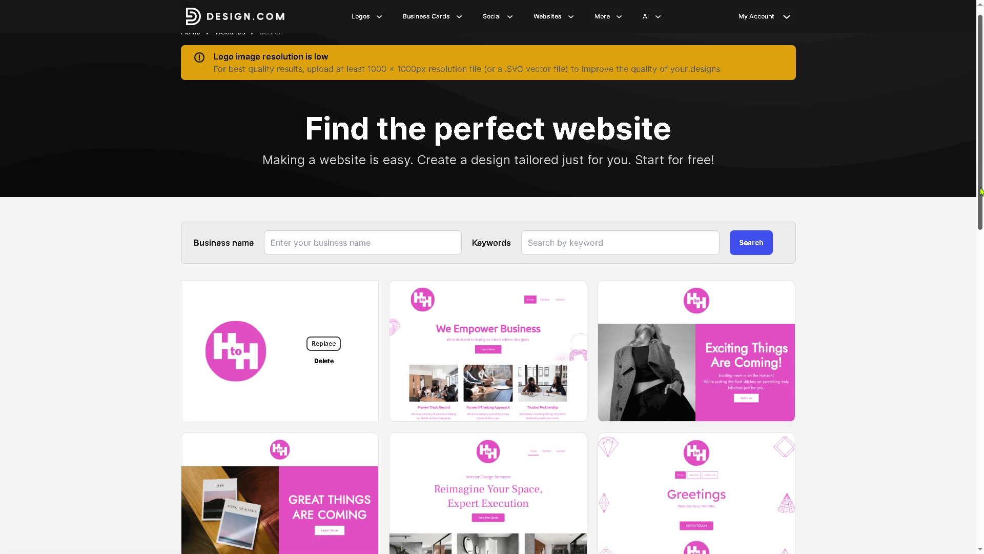
{"action": "left_click_drag", "start_coordinate": [981, 191], "coordinate": [981, 217]}
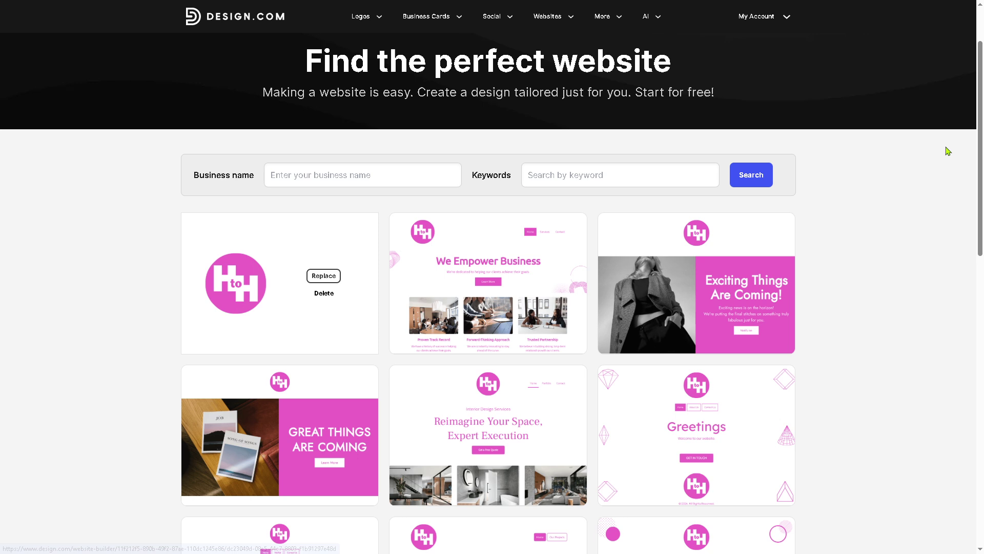
{"action": "scroll", "coordinate": [948, 151], "scroll_direction": "down", "scroll_amount": 2}
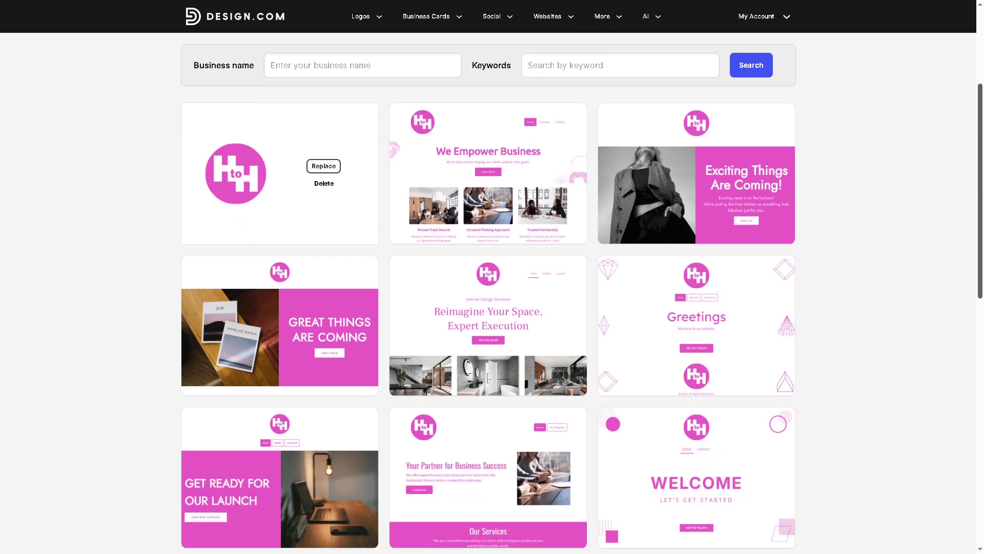
{"action": "scroll", "coordinate": [488, 294], "scroll_direction": "down", "scroll_amount": 2}
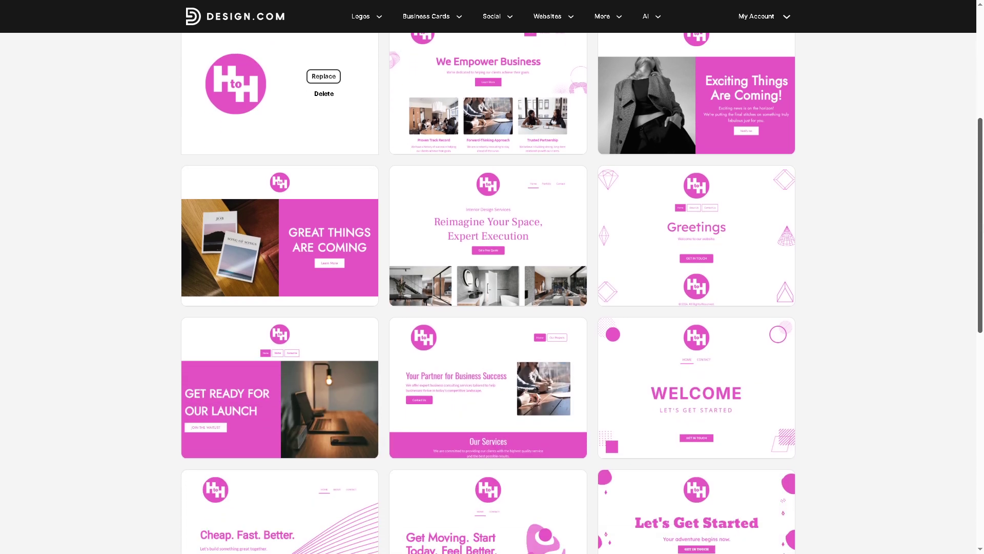
{"action": "scroll", "coordinate": [488, 292], "scroll_direction": "up", "scroll_amount": 1}
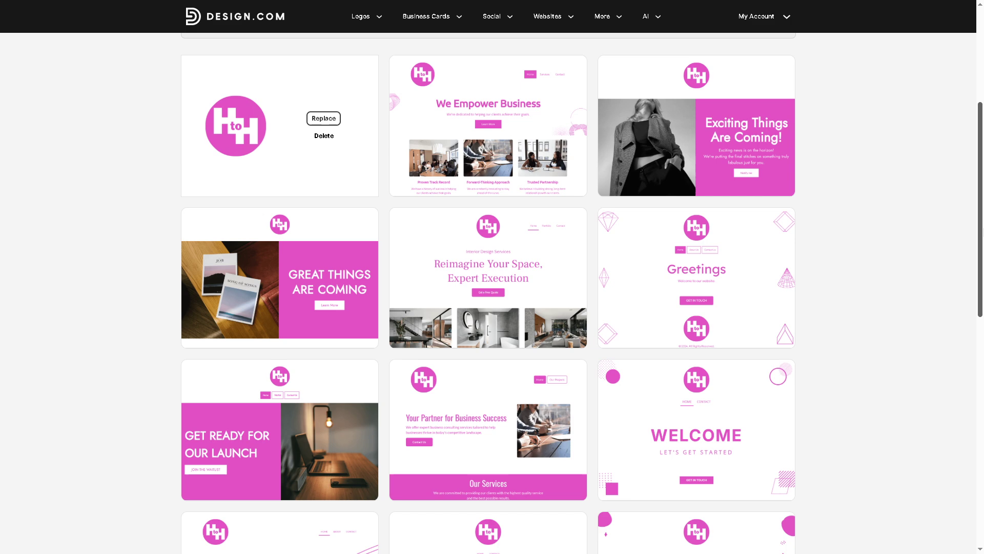
{"action": "scroll", "coordinate": [282, 390], "scroll_direction": "down", "scroll_amount": 2}
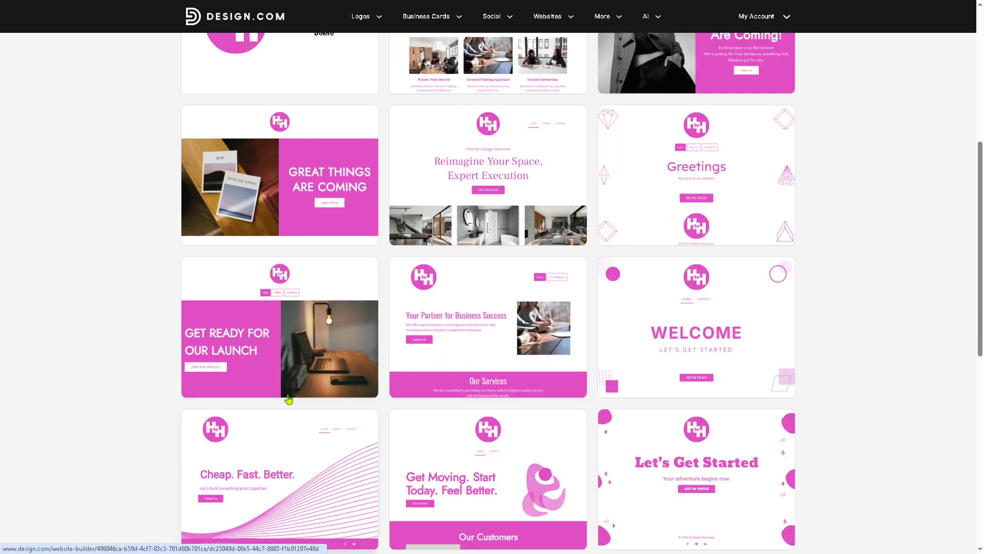
{"action": "scroll", "coordinate": [280, 371], "scroll_direction": "down", "scroll_amount": 1}
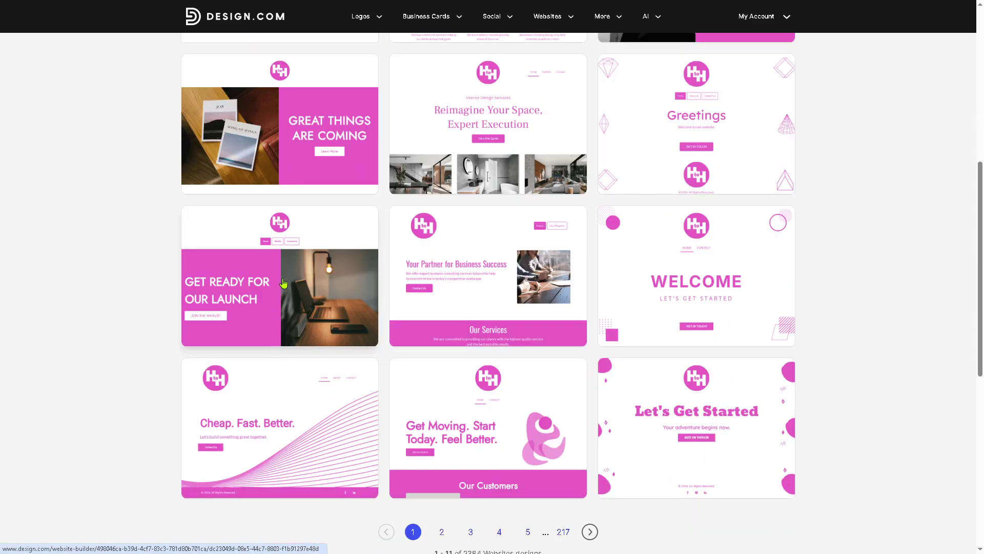
Open the 'Get Ready for Our Launch' template in the Website Builder editor
{"action": "left_click", "coordinate": [285, 325]}
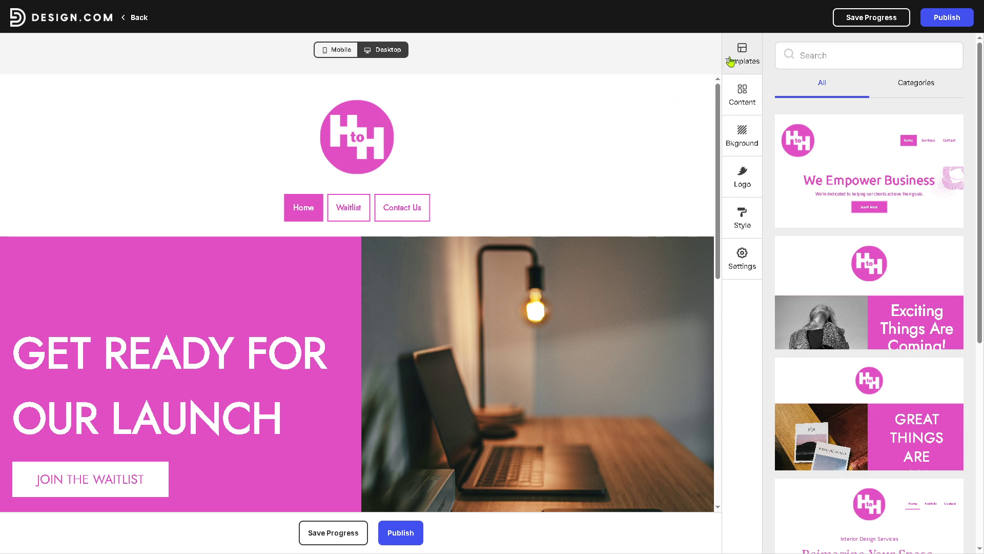
{"action": "scroll", "coordinate": [565, 261], "scroll_direction": "down", "scroll_amount": 1}
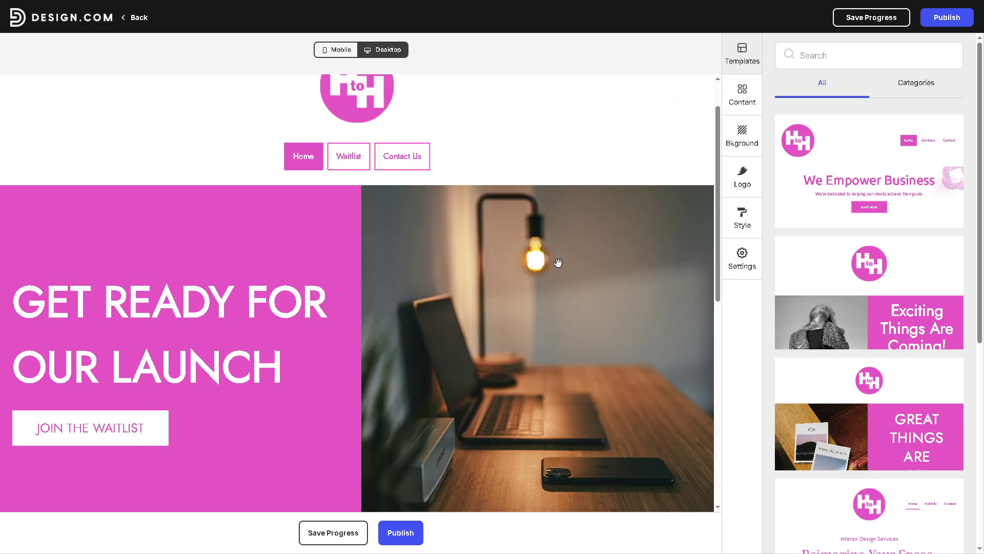
Set the banner title to 'HOW TO HERMIONE'
{"action": "left_click", "coordinate": [134, 309]}
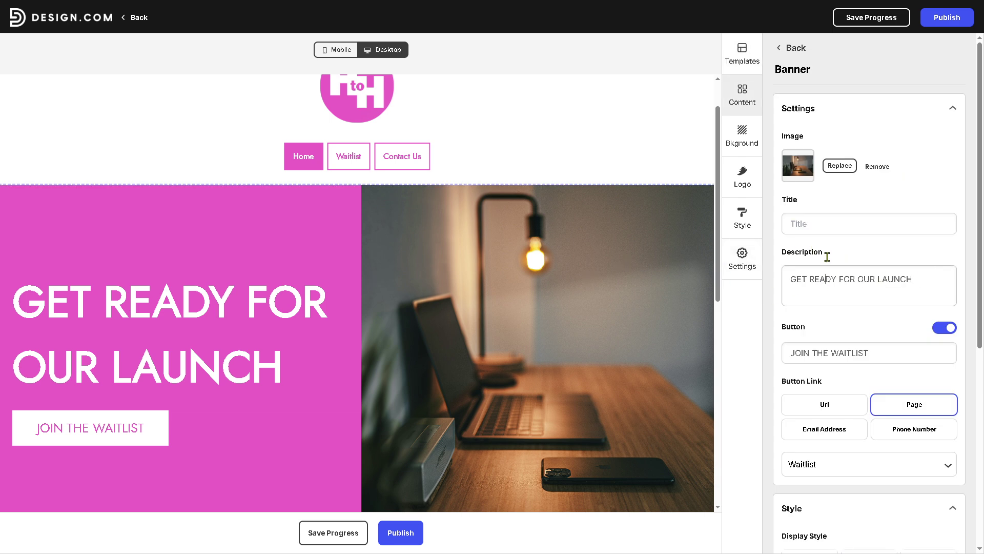
{"action": "left_click", "coordinate": [830, 227]}
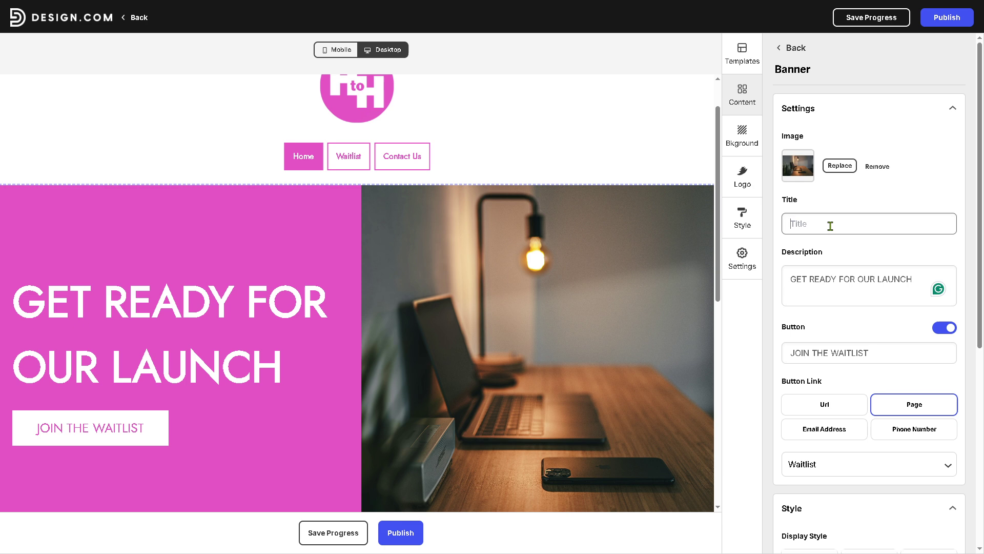
{"action": "type", "text": "HOW"}
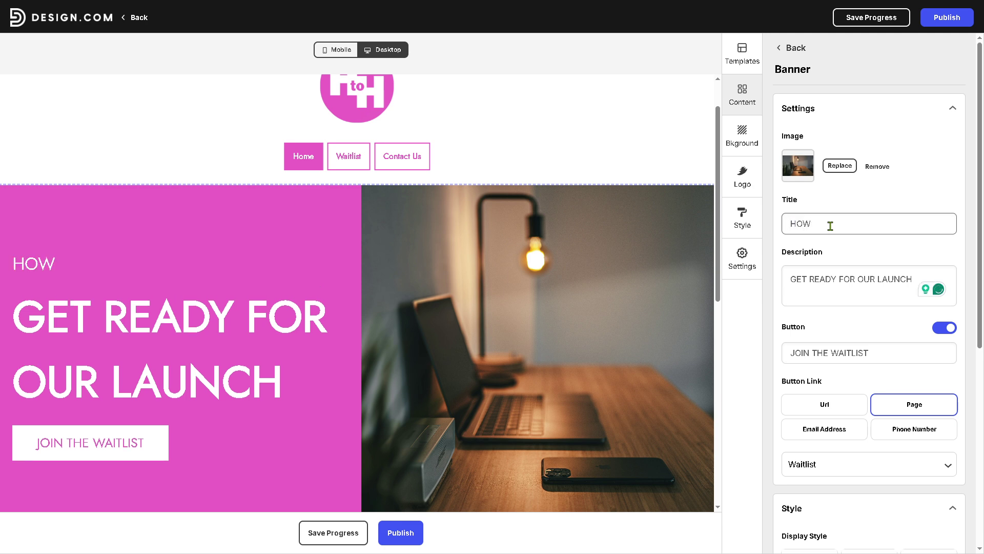
{"action": "type", "text": " TO USE DESIGN>COM"}
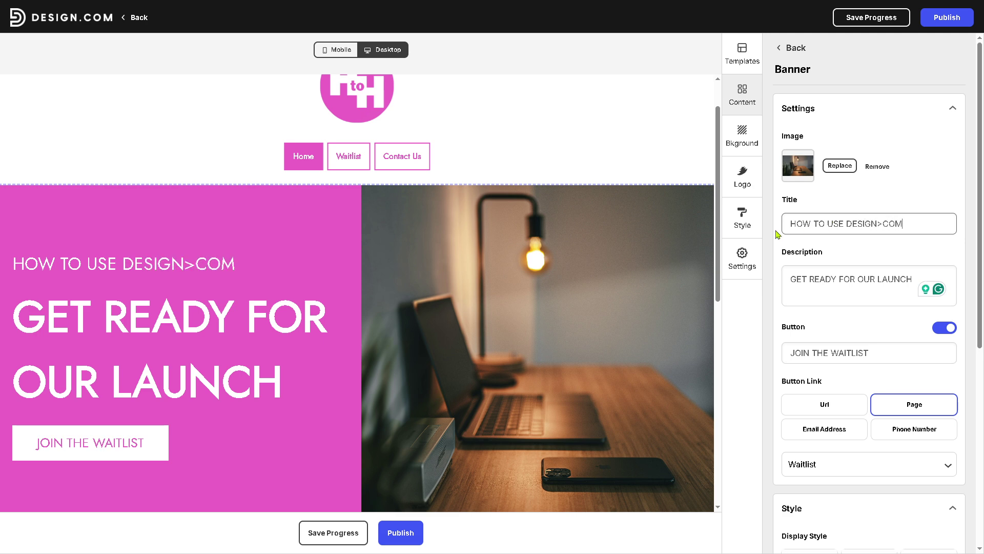
{"action": "key", "text": "BackSpace"}
{"action": "key", "text": "ctrl+a"}
{"action": "type", "text": "HOW"}
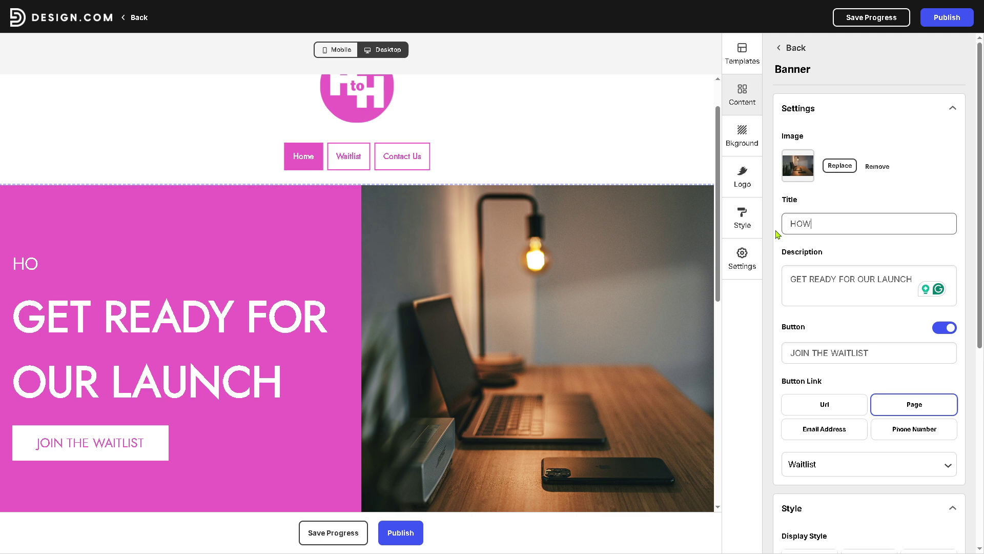
{"action": "type", "text": " TO HERMIONE"}
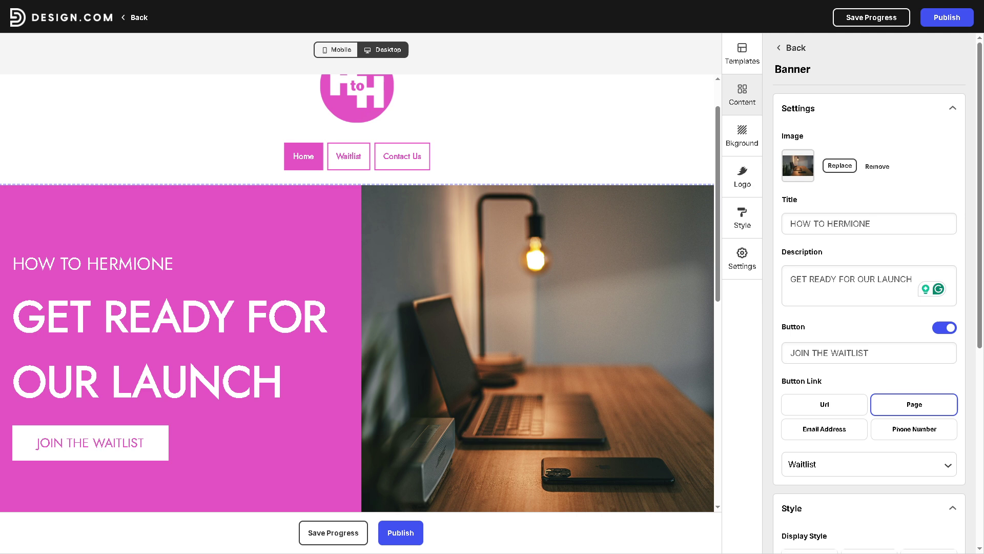
Replace the banner description with 'How to Build a Website and Create a Logo using DESIGN.COM'
{"action": "left_click", "coordinate": [828, 279]}
{"action": "key", "text": "ctrl+a"}
{"action": "type", "text": "How to Build a Website and Create a Logo"}
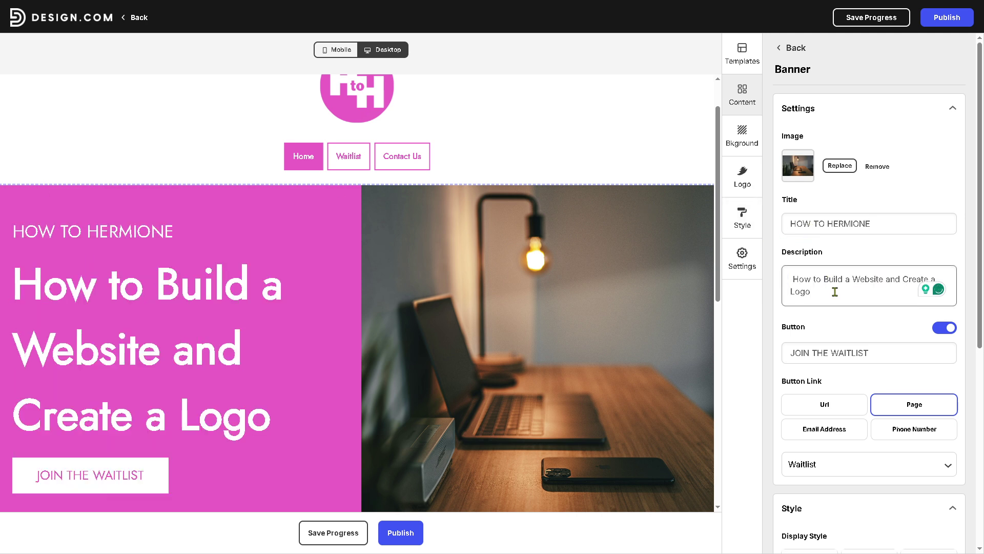
{"action": "type", "text": "using"}
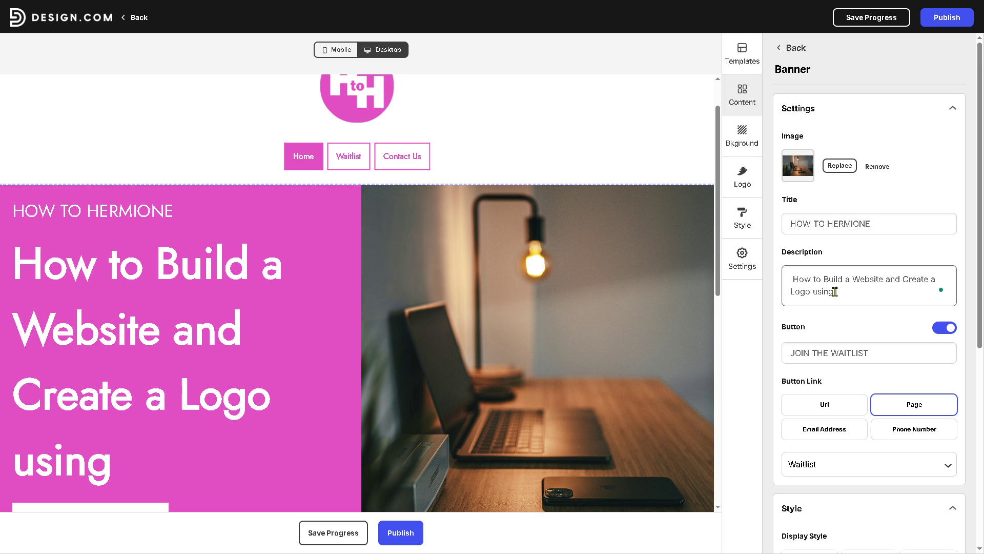
{"action": "type", "text": " DESIGN"}
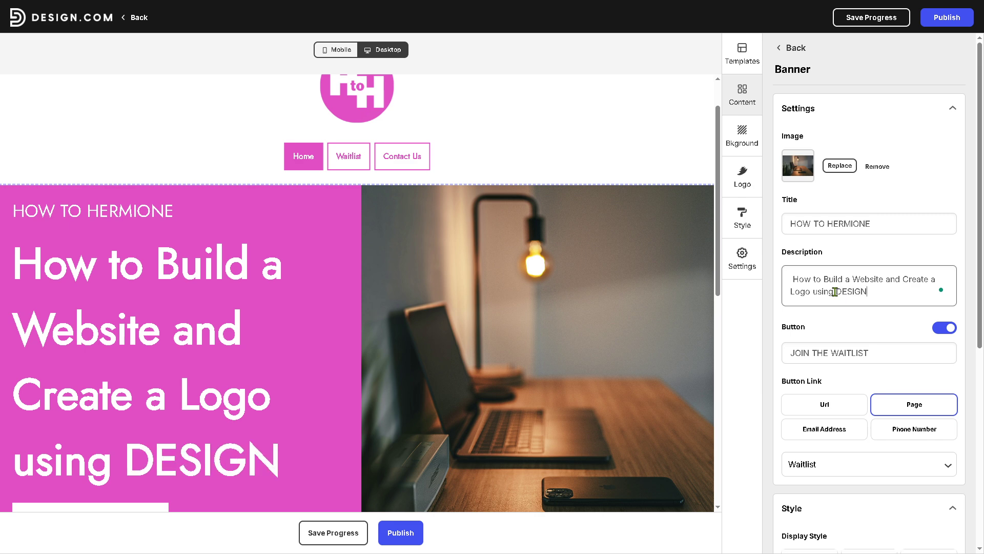
{"action": "type", "text": ".COM"}
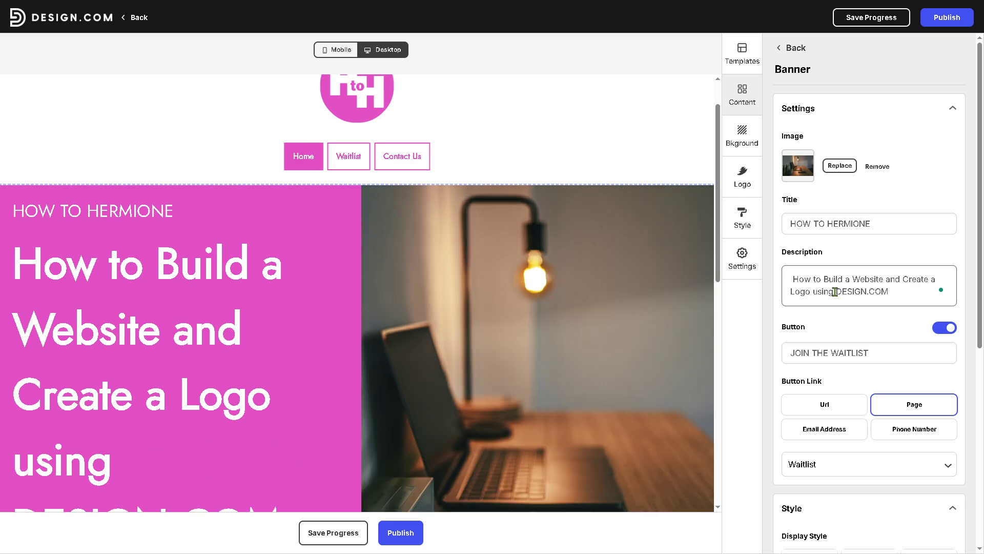
{"action": "left_click", "coordinate": [853, 354]}
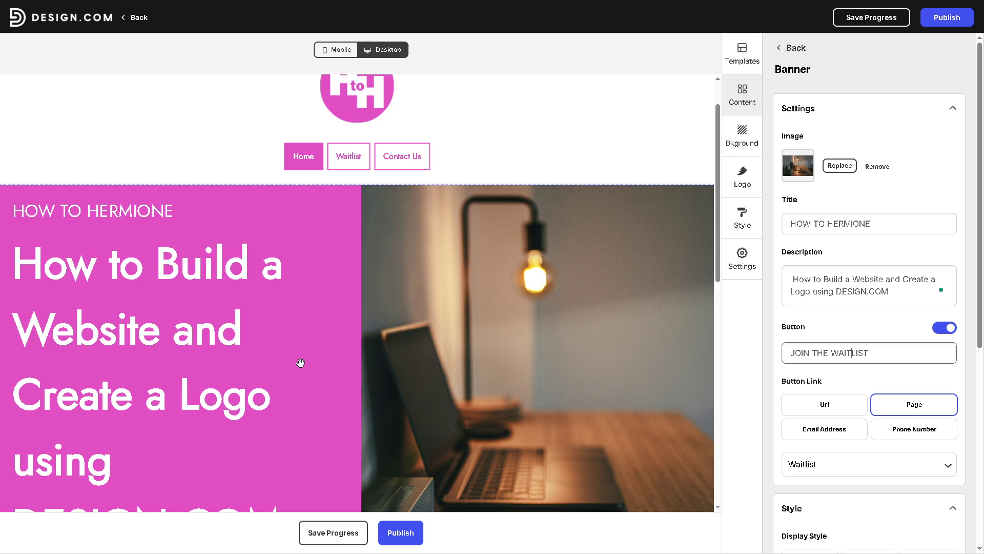
{"action": "scroll", "coordinate": [277, 359], "scroll_direction": "down", "scroll_amount": 1}
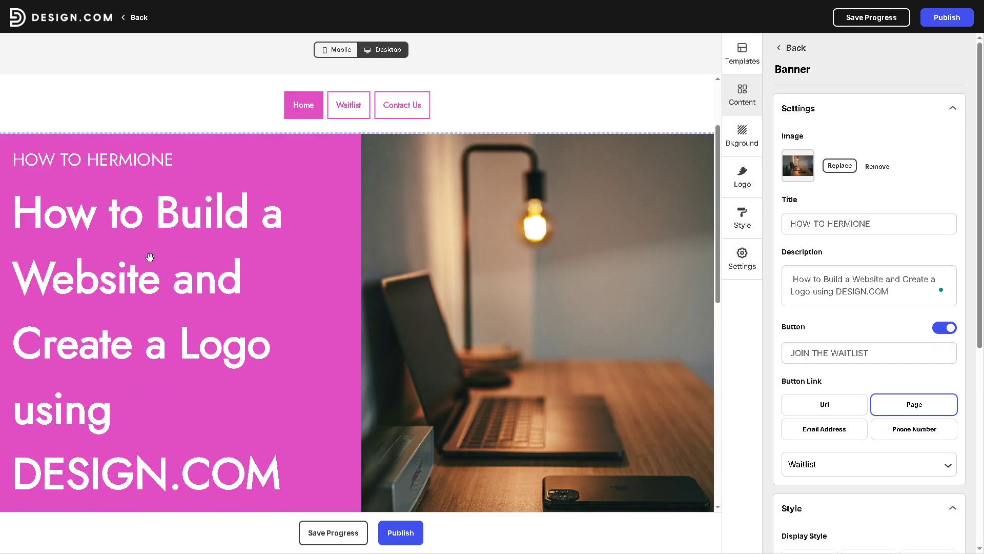
{"action": "scroll", "coordinate": [140, 214], "scroll_direction": "down", "scroll_amount": 1}
{"action": "left_click", "coordinate": [862, 291]}
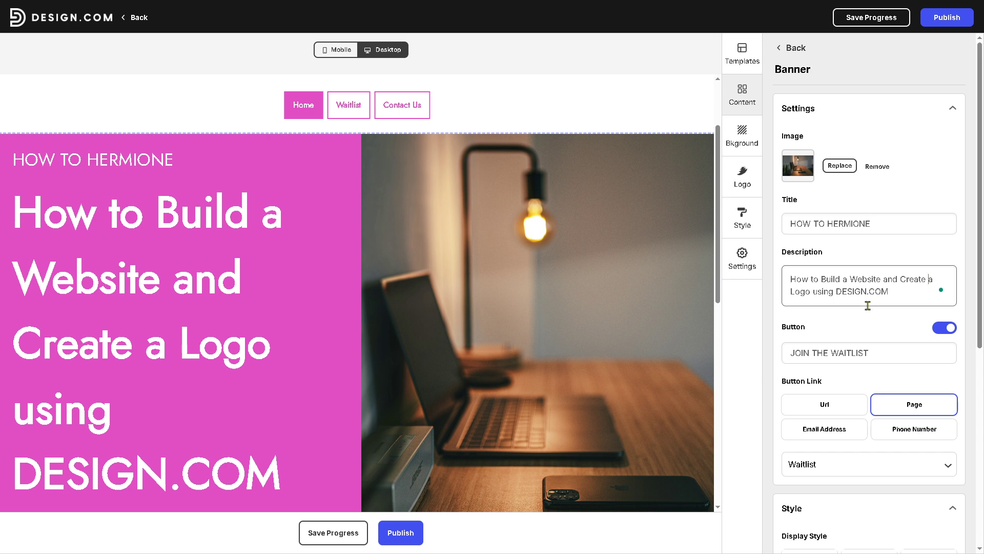
Try the image-left, text-left and centred text-only banner display styles
{"action": "scroll", "coordinate": [869, 374], "scroll_direction": "down", "scroll_amount": 2}
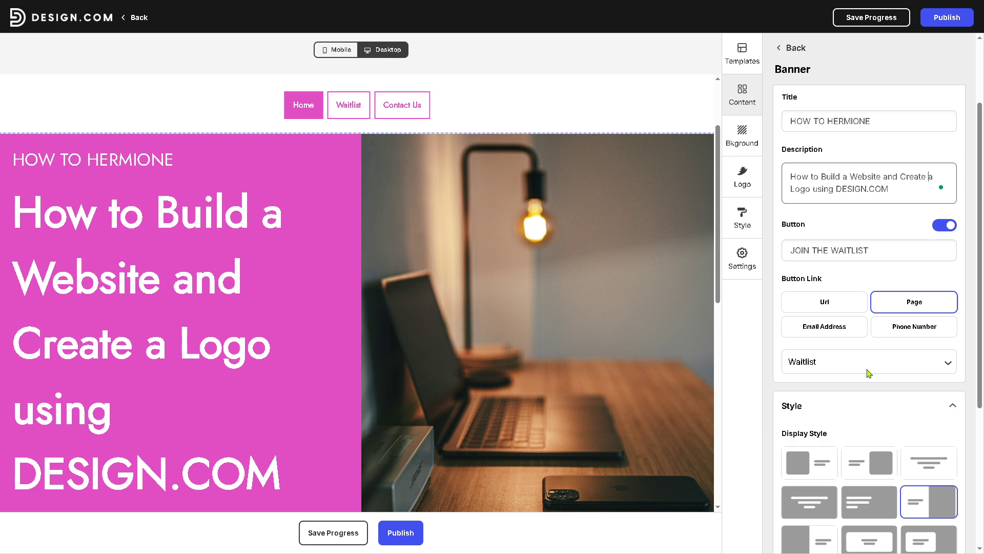
{"action": "scroll", "coordinate": [897, 388], "scroll_direction": "down", "scroll_amount": 3}
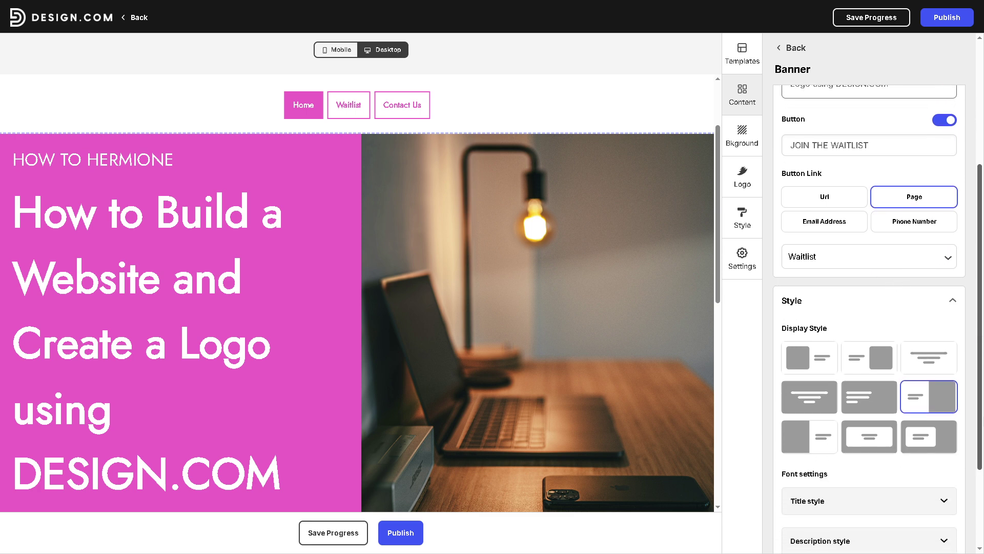
{"action": "scroll", "coordinate": [870, 318], "scroll_direction": "down", "scroll_amount": 1}
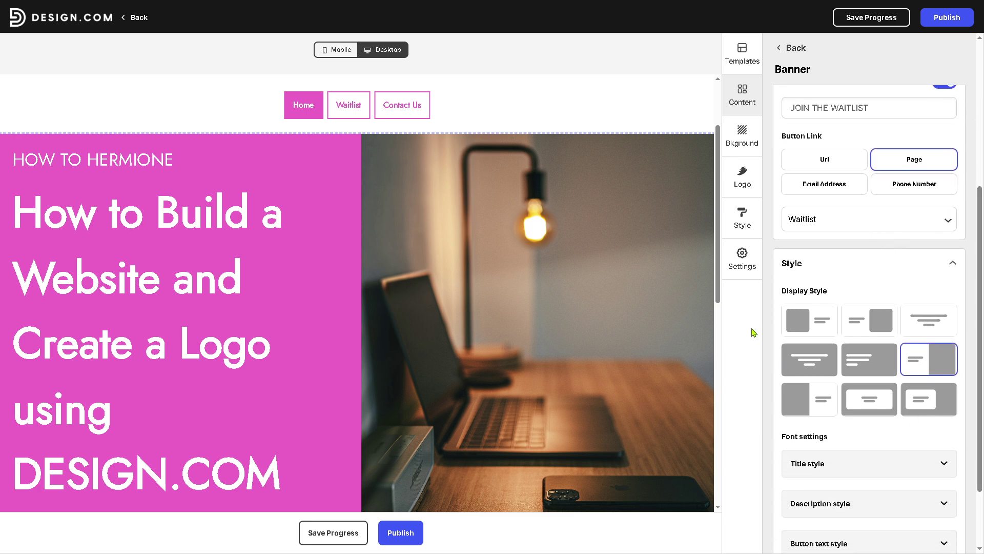
{"action": "left_click", "coordinate": [807, 323]}
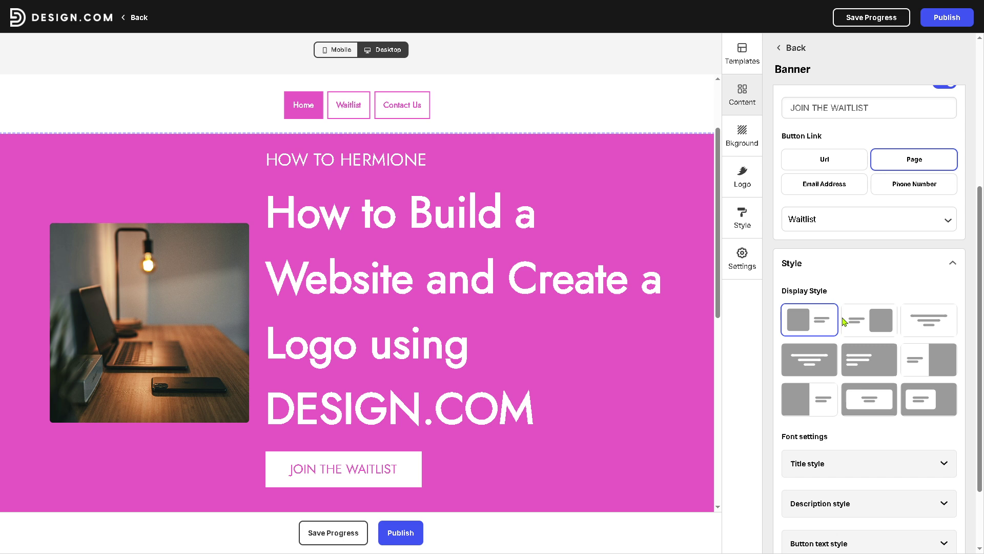
{"action": "left_click", "coordinate": [870, 322]}
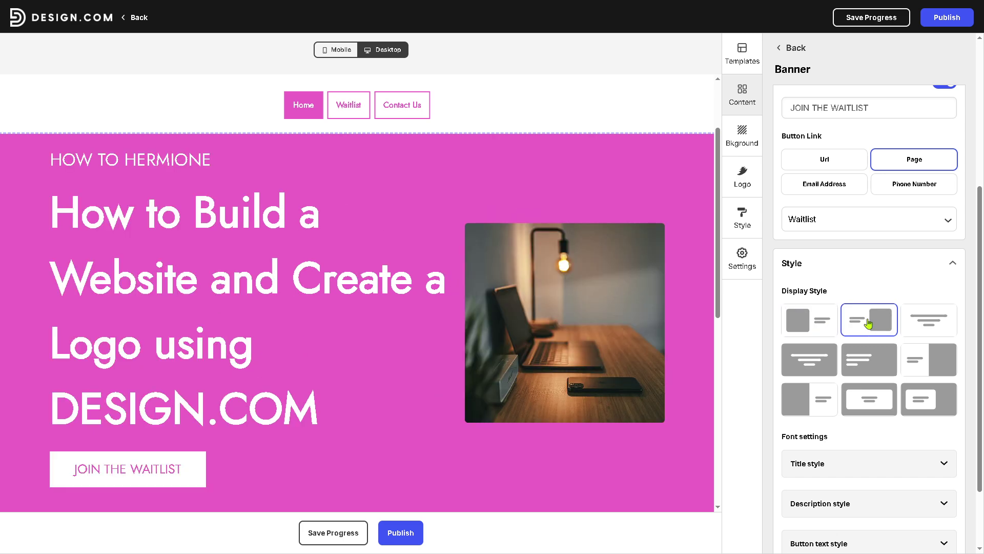
{"action": "left_click", "coordinate": [929, 323]}
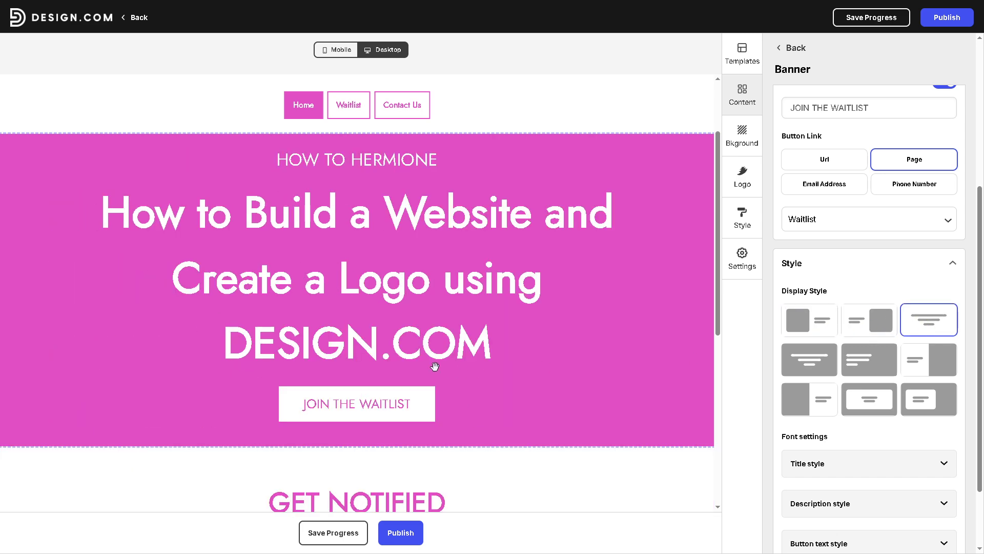
Try the photo-background, pink panel and card layouts, settling on centred text over the full photo
{"action": "left_click", "coordinate": [810, 361]}
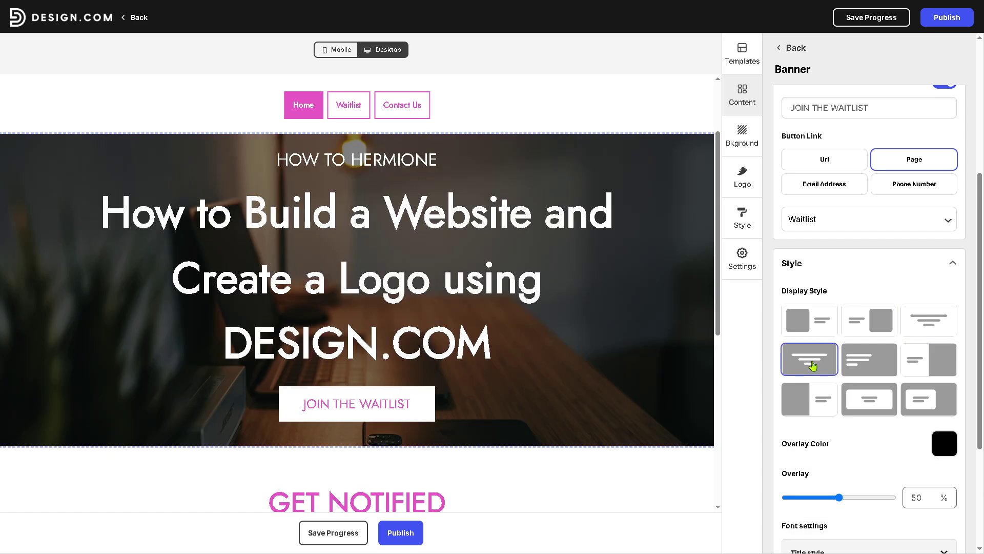
{"action": "left_click", "coordinate": [864, 361]}
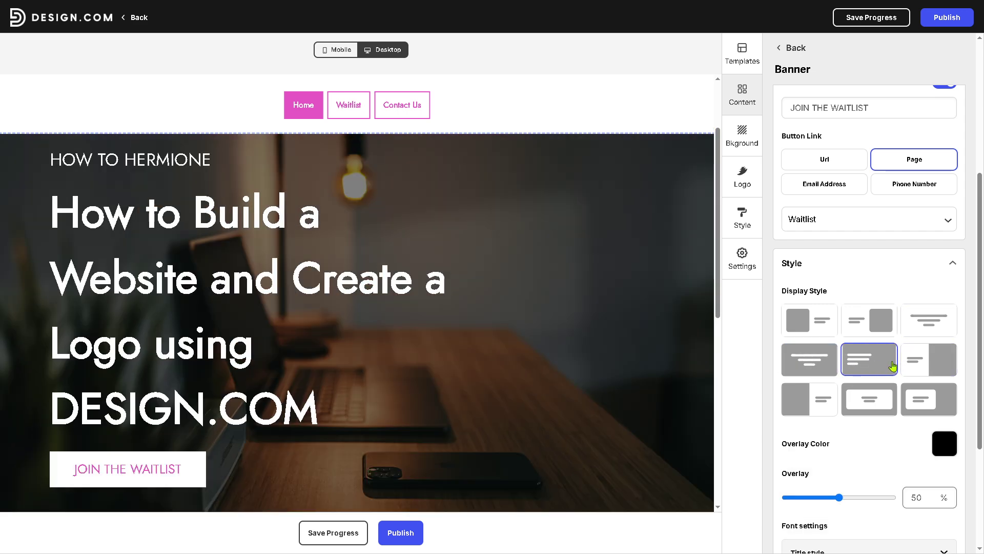
{"action": "left_click", "coordinate": [933, 365]}
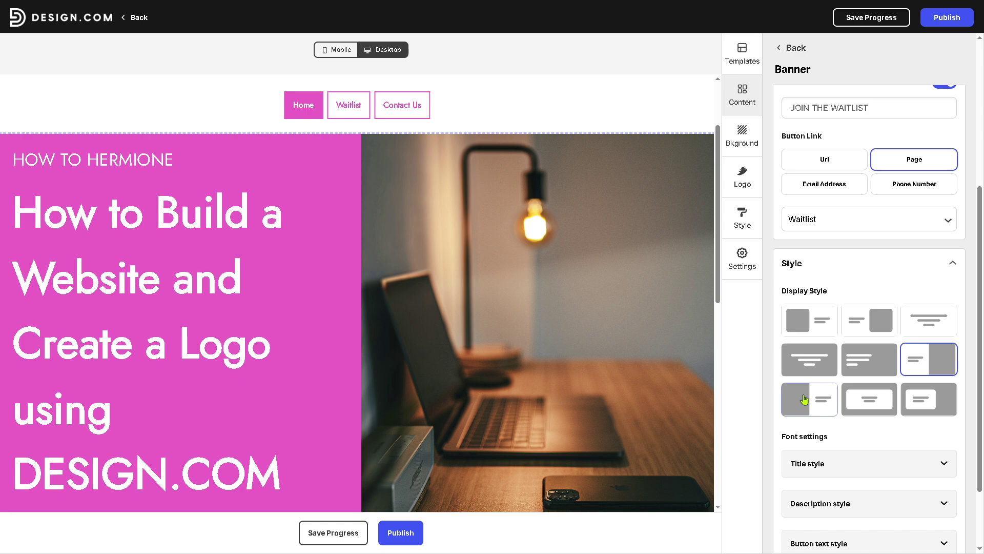
{"action": "left_click", "coordinate": [805, 400]}
{"action": "left_click", "coordinate": [854, 401]}
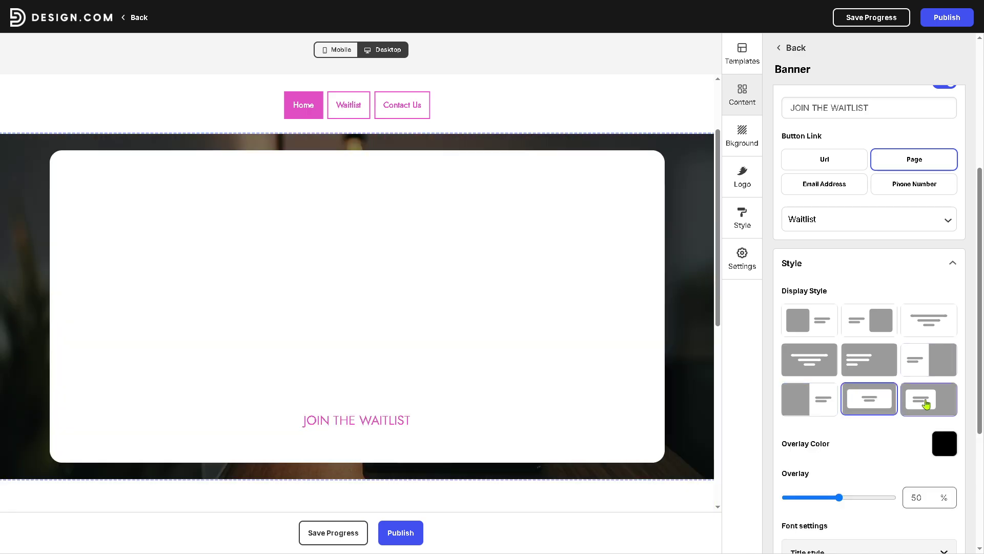
{"action": "left_click", "coordinate": [926, 404]}
{"action": "left_click", "coordinate": [855, 365]}
{"action": "left_click", "coordinate": [815, 365]}
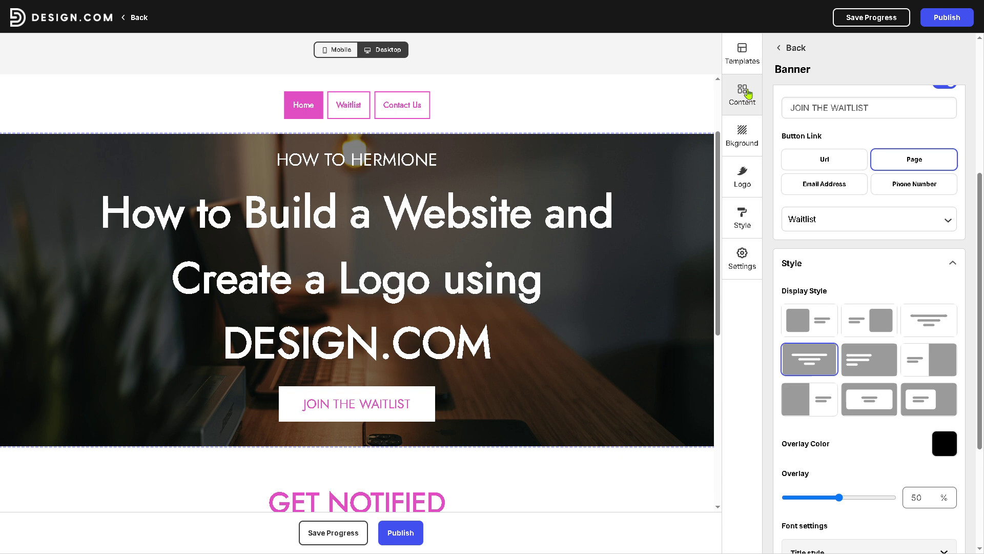
Give the GET NOTIFIED section the logo's black background, after trying light pink and magenta
{"action": "left_click", "coordinate": [750, 138]}
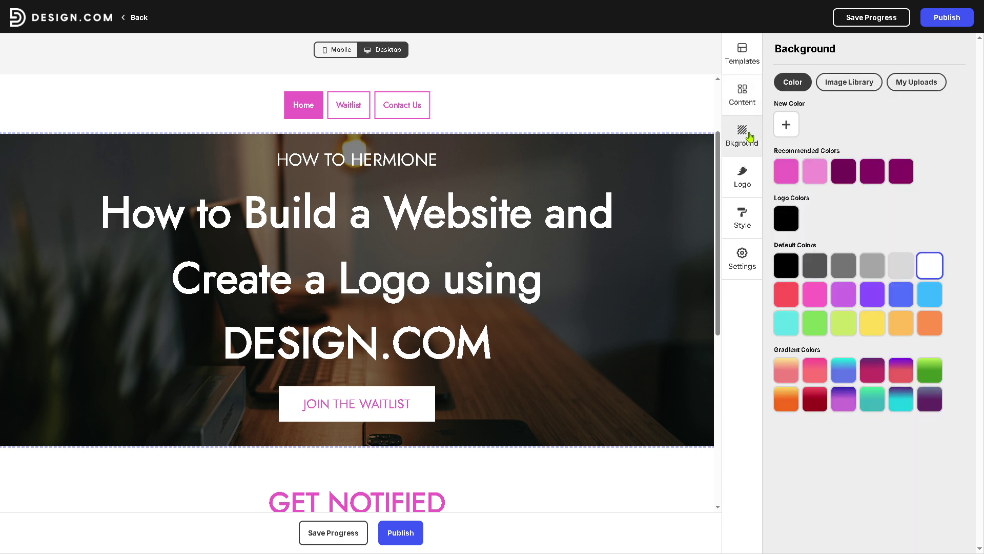
{"action": "left_click", "coordinate": [813, 174]}
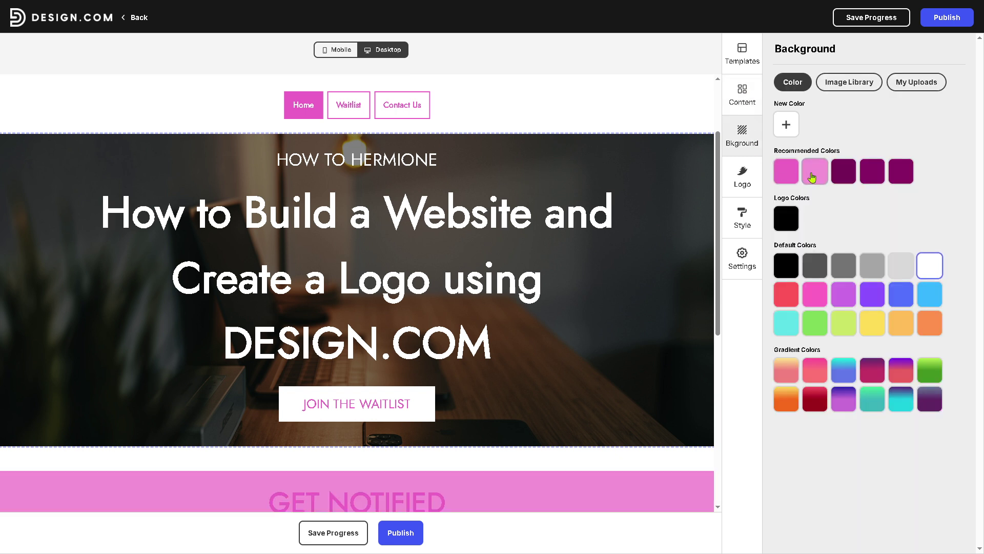
{"action": "left_click", "coordinate": [790, 177]}
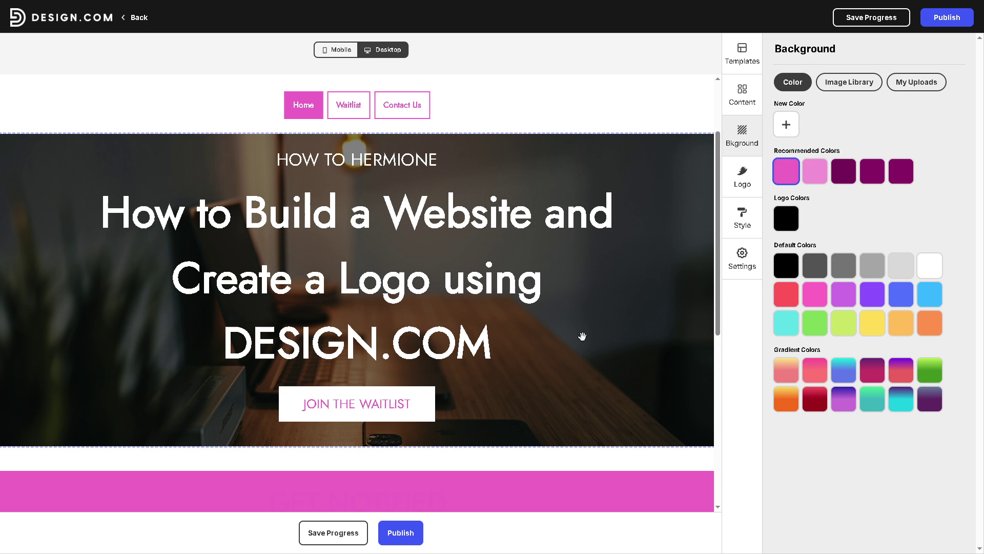
{"action": "scroll", "coordinate": [707, 322], "scroll_direction": "down", "scroll_amount": 1}
{"action": "left_click_drag", "start_coordinate": [720, 325], "coordinate": [707, 203]}
{"action": "left_click", "coordinate": [787, 218]}
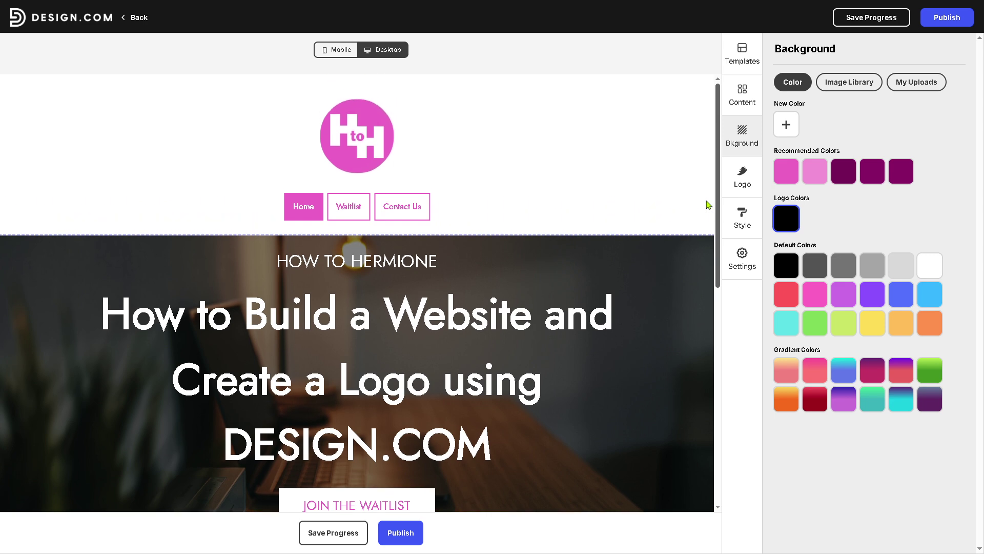
{"action": "left_click", "coordinate": [743, 181]}
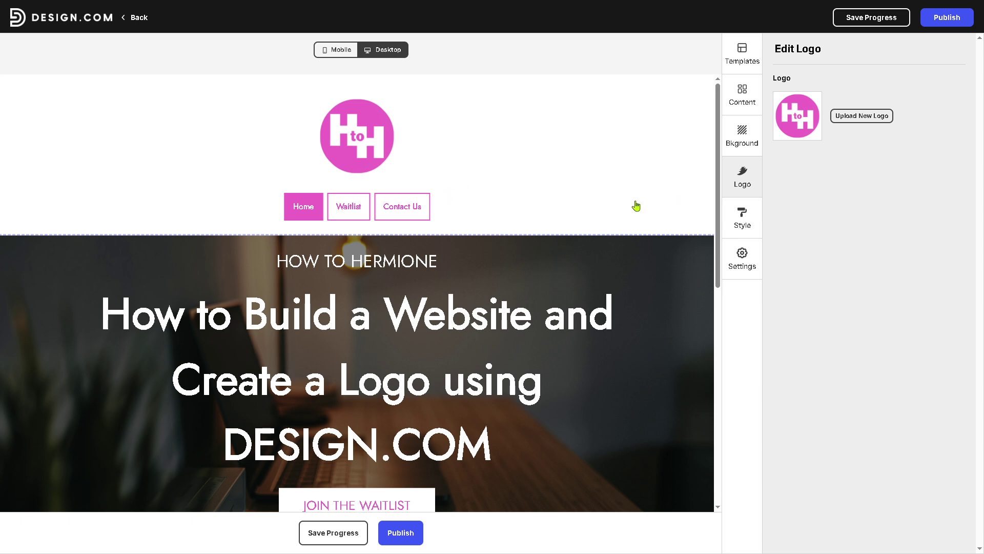
Compare outline, double and square button styles, choosing solid fill with rounded corners
{"action": "left_click", "coordinate": [747, 226]}
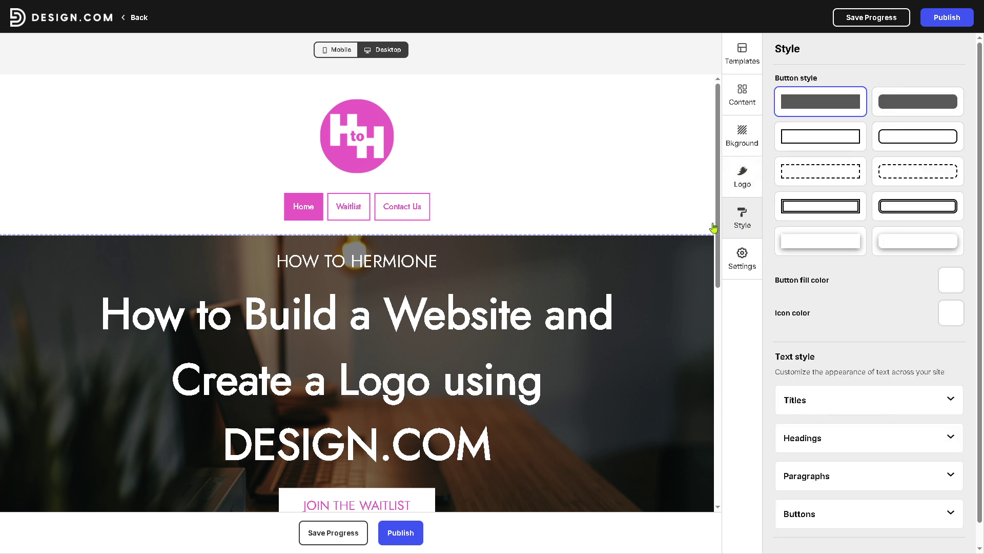
{"action": "left_click_drag", "start_coordinate": [719, 227], "coordinate": [718, 348]}
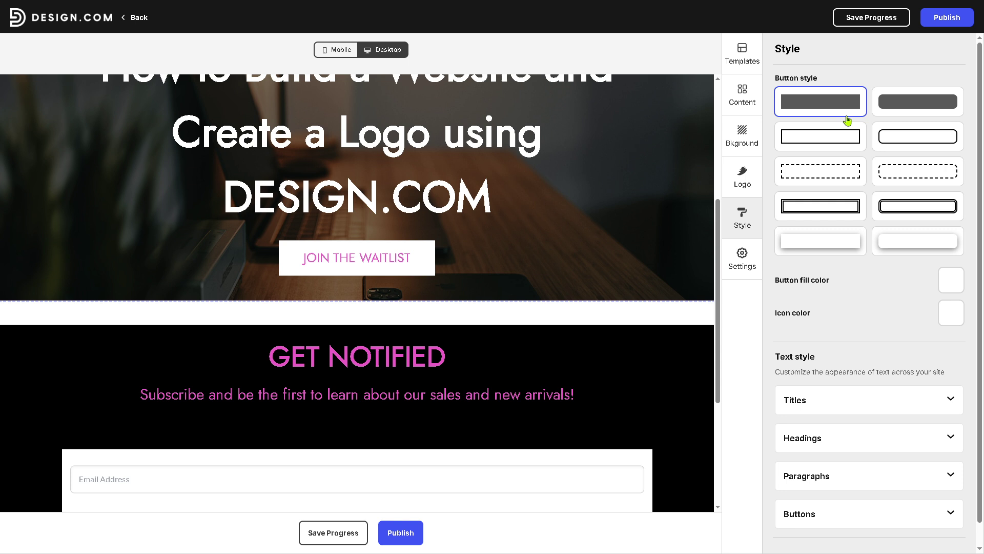
{"action": "scroll", "coordinate": [720, 283], "scroll_direction": "down", "scroll_amount": 3}
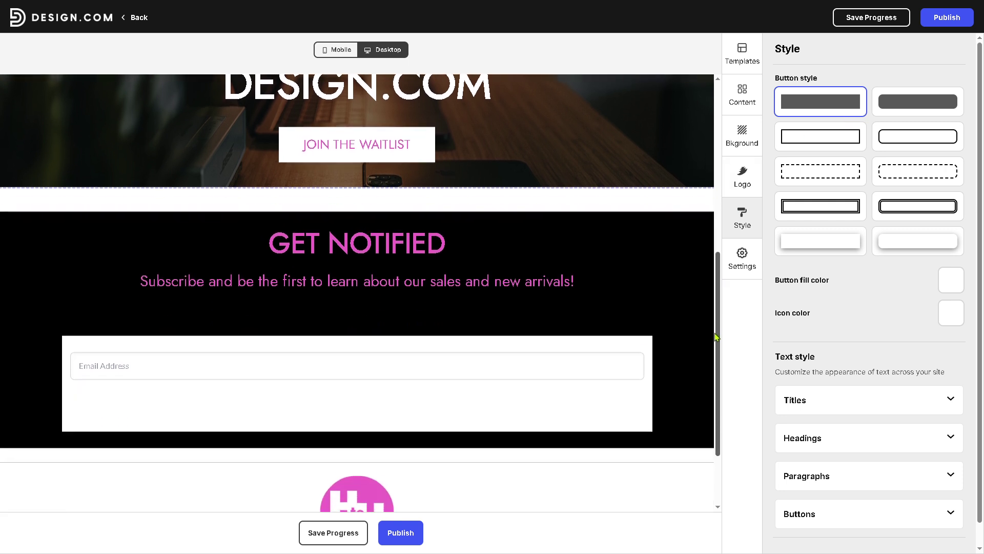
{"action": "left_click", "coordinate": [923, 111]}
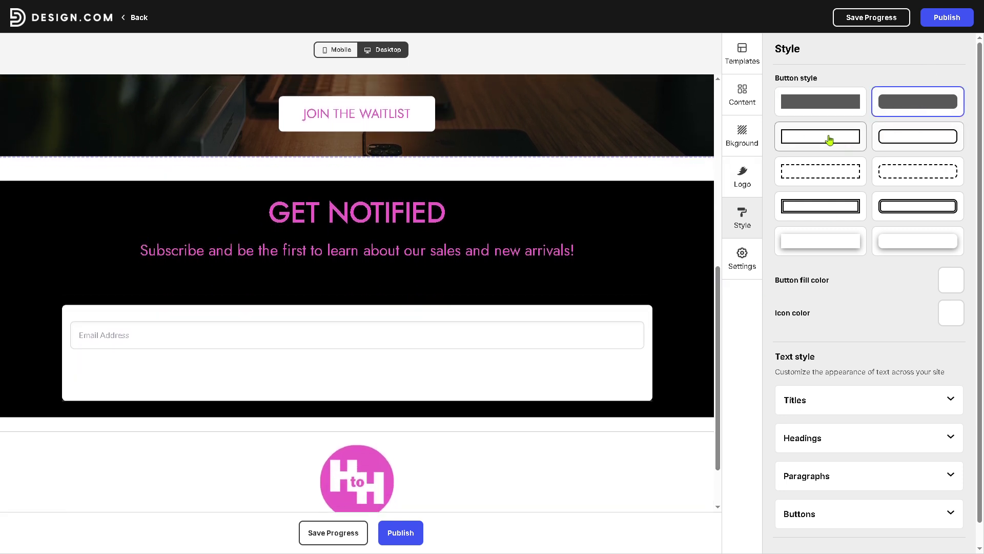
{"action": "left_click", "coordinate": [903, 139]}
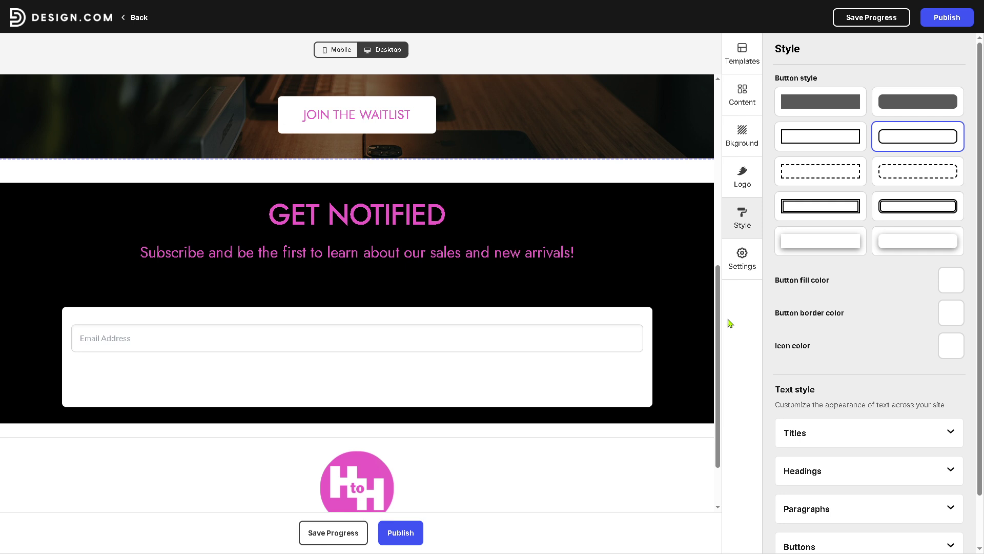
{"action": "left_click_drag", "start_coordinate": [719, 323], "coordinate": [725, 189]}
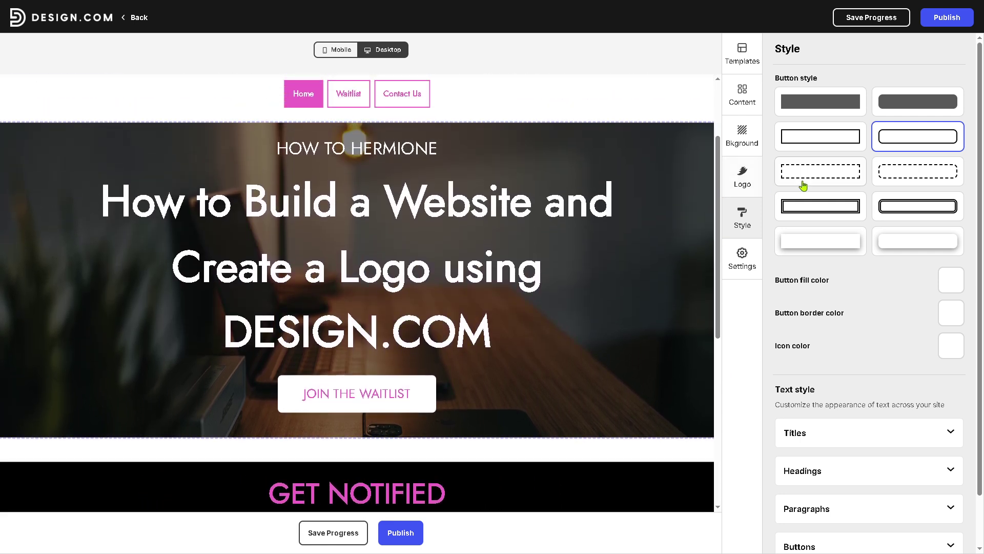
{"action": "left_click", "coordinate": [818, 137]}
{"action": "left_click", "coordinate": [829, 210]}
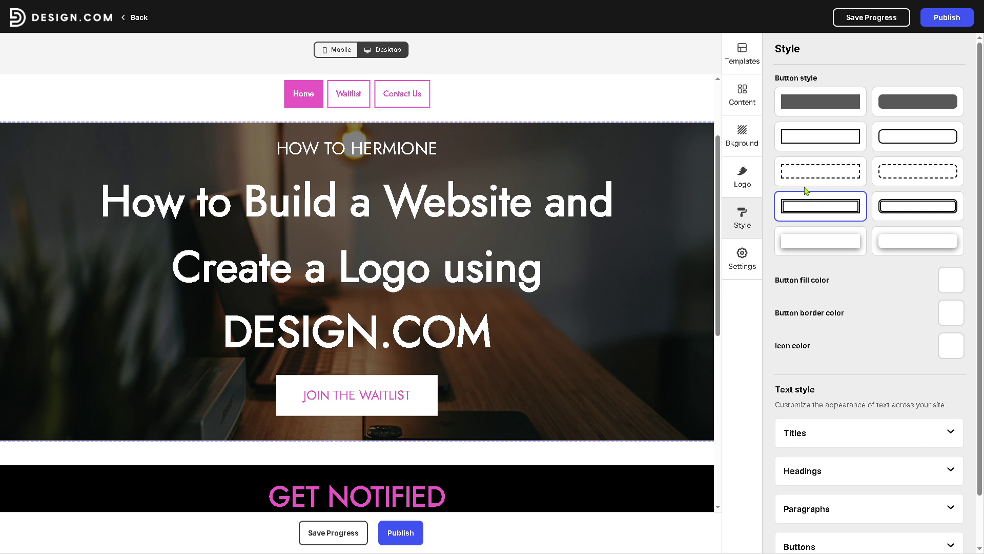
{"action": "left_click", "coordinate": [834, 113]}
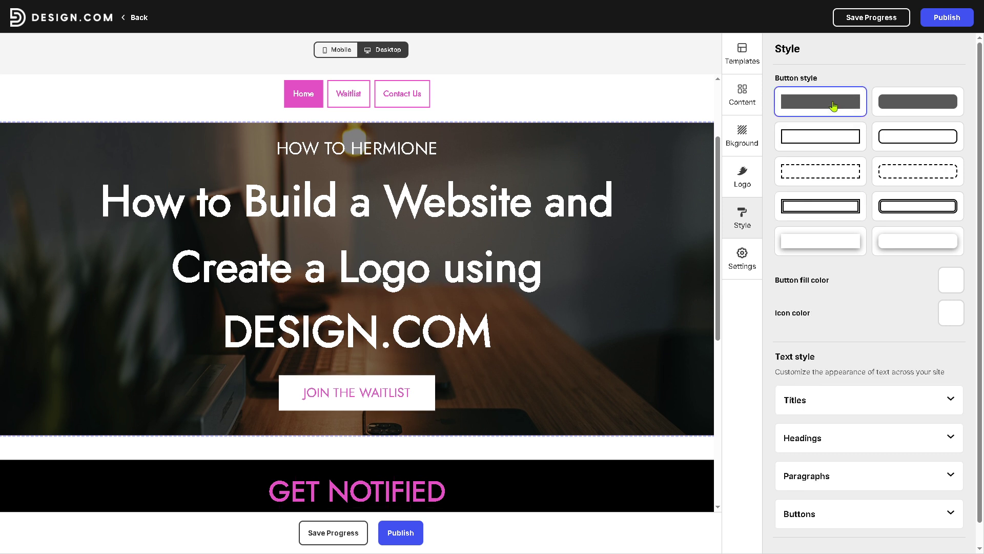
{"action": "left_click", "coordinate": [906, 105]}
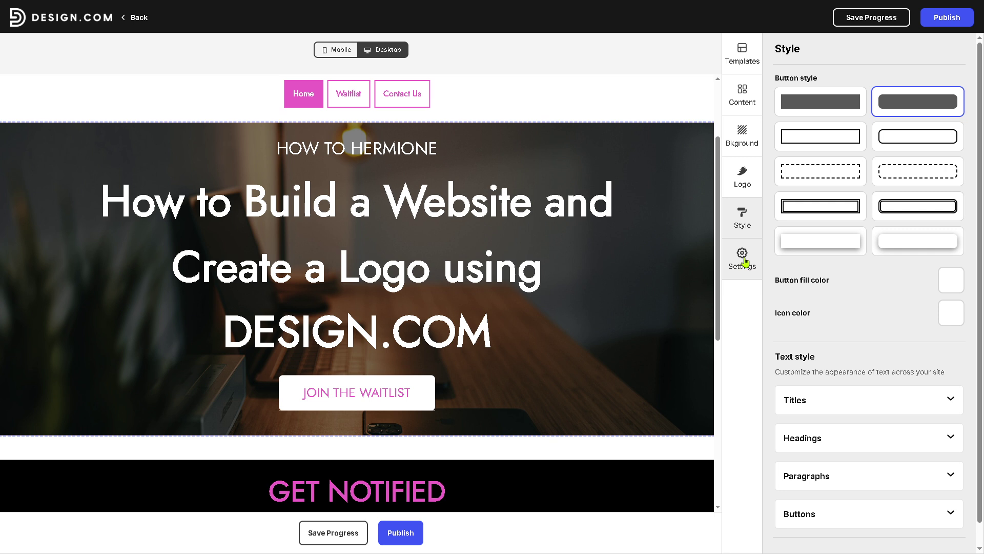
{"action": "scroll", "coordinate": [856, 302], "scroll_direction": "down", "scroll_amount": 1}
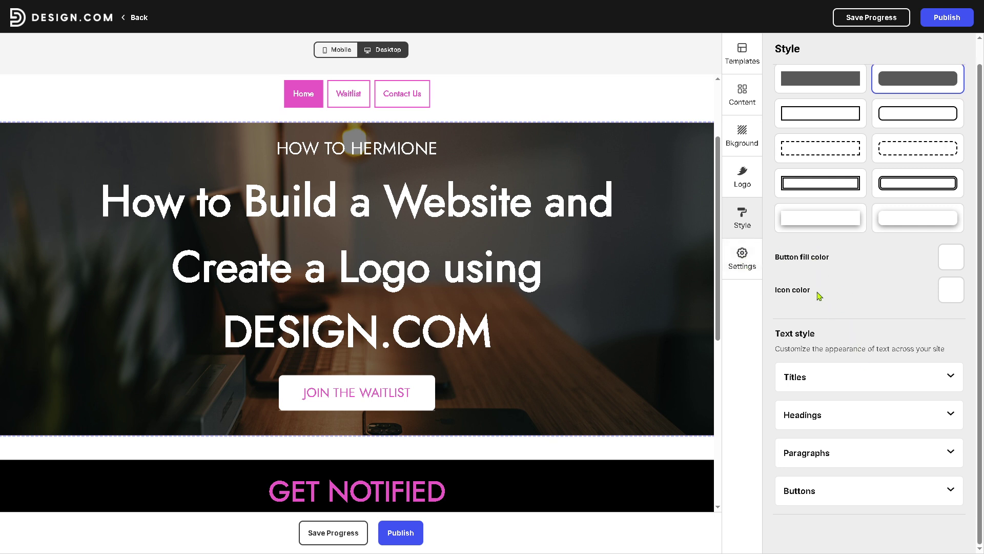
Set the icon colour and the button fill to light pink
{"action": "left_click", "coordinate": [951, 287]}
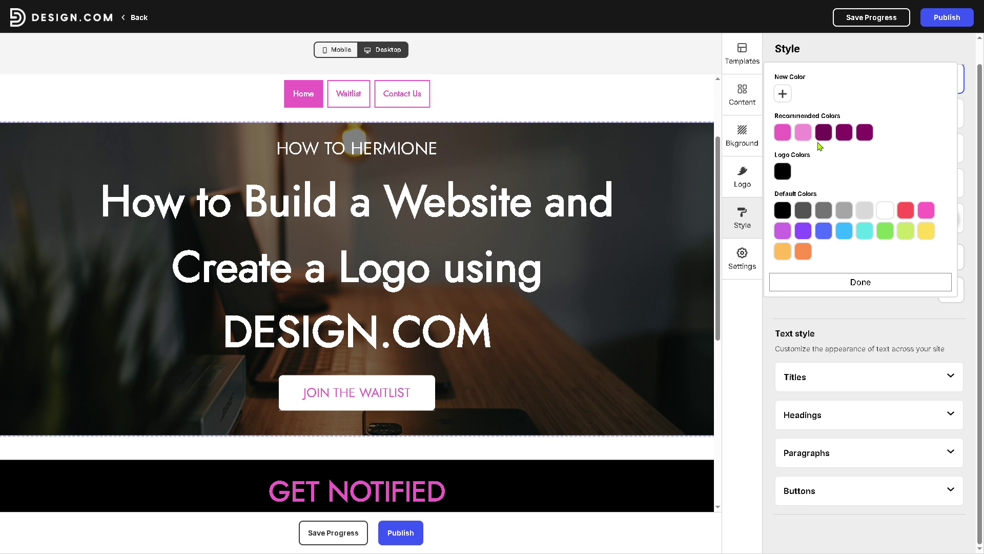
{"action": "left_click", "coordinate": [802, 135]}
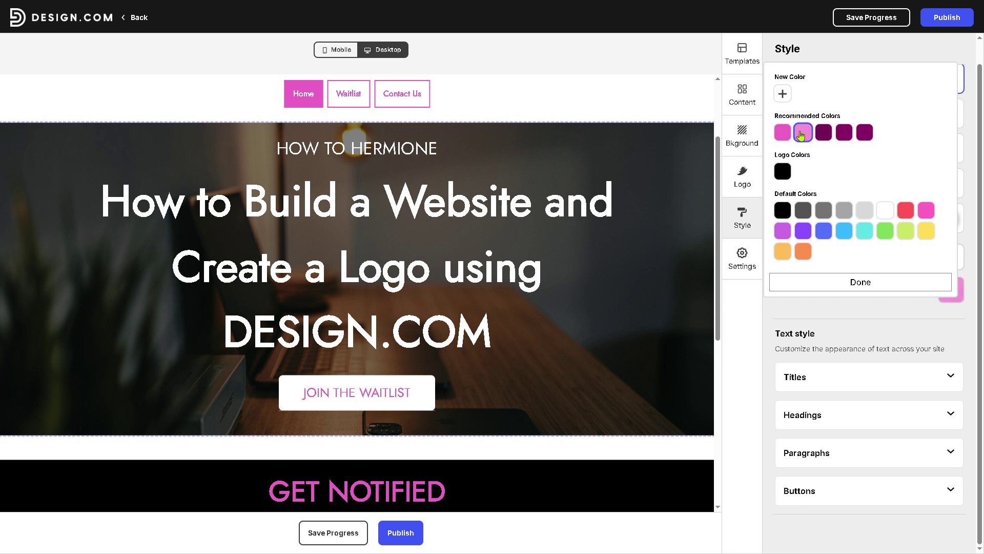
{"action": "left_click", "coordinate": [894, 282]}
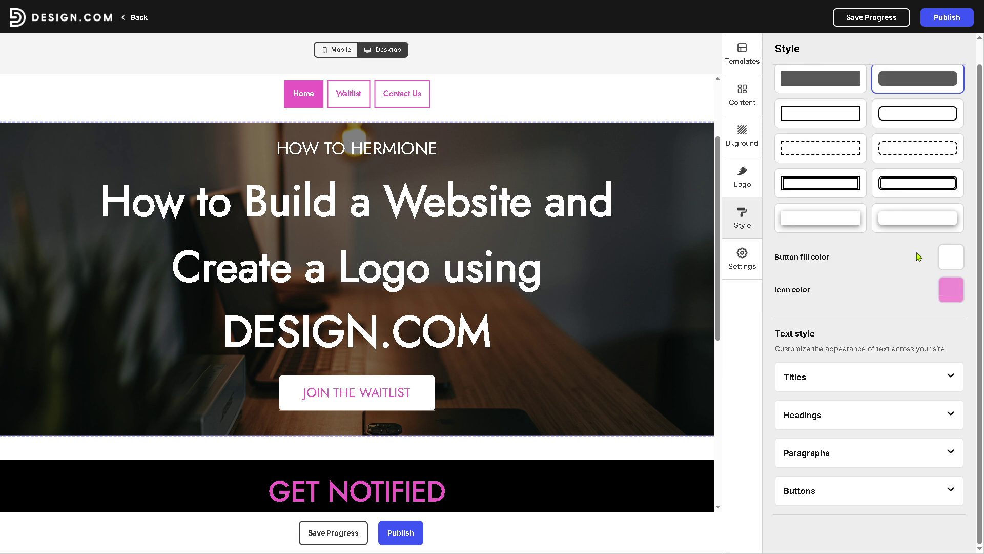
{"action": "left_click", "coordinate": [952, 264]}
{"action": "left_click", "coordinate": [804, 134]}
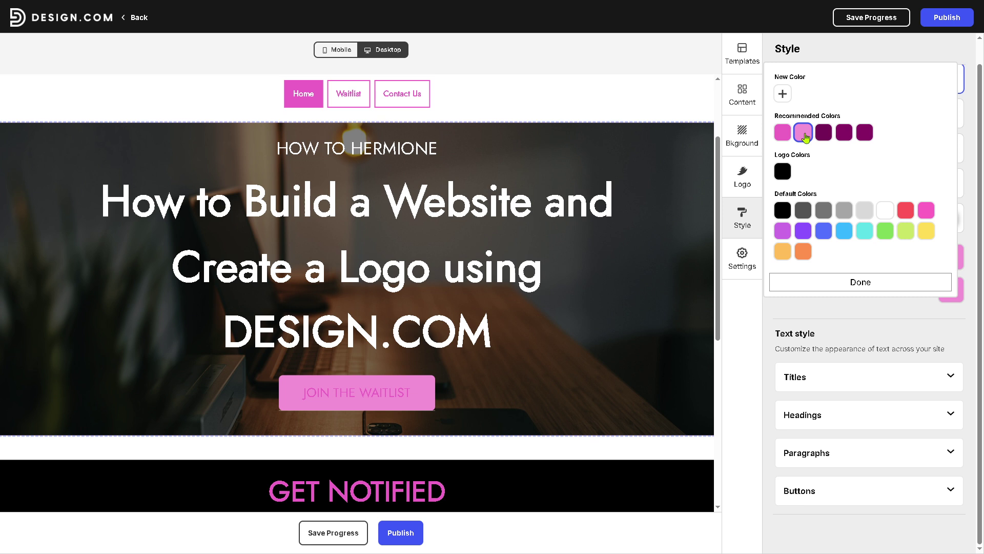
{"action": "left_click", "coordinate": [861, 282]}
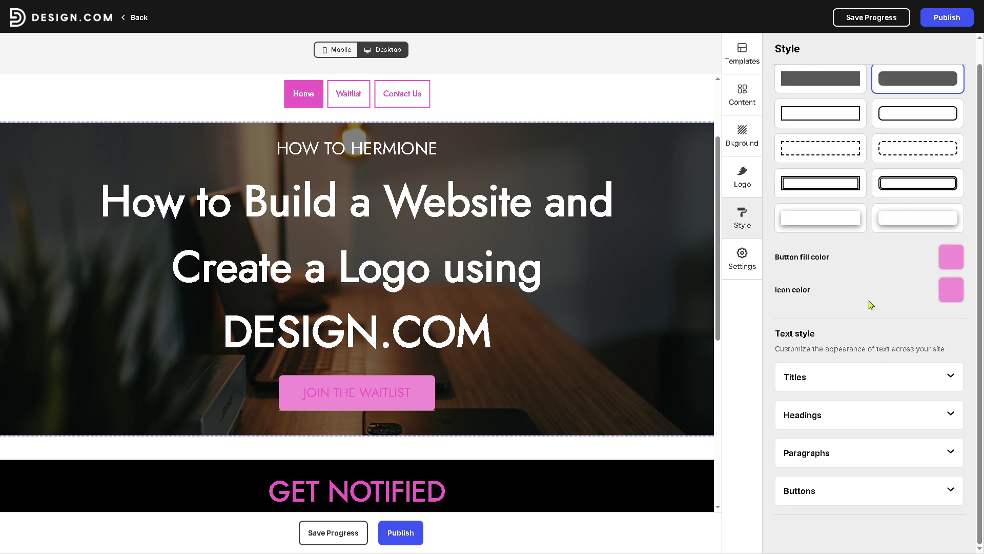
Change the icon colour to white, then to the logo's black
{"action": "left_click", "coordinate": [946, 293]}
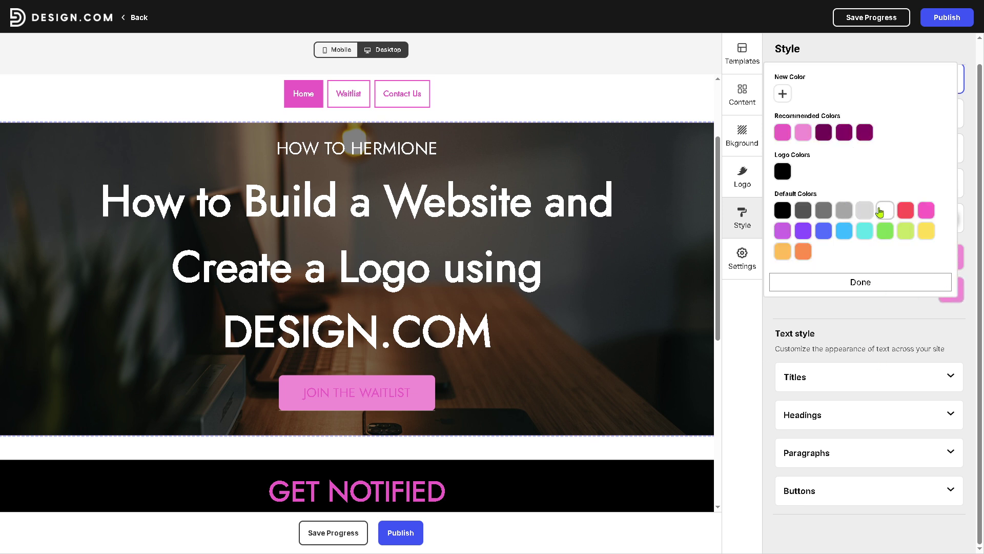
{"action": "left_click", "coordinate": [885, 212]}
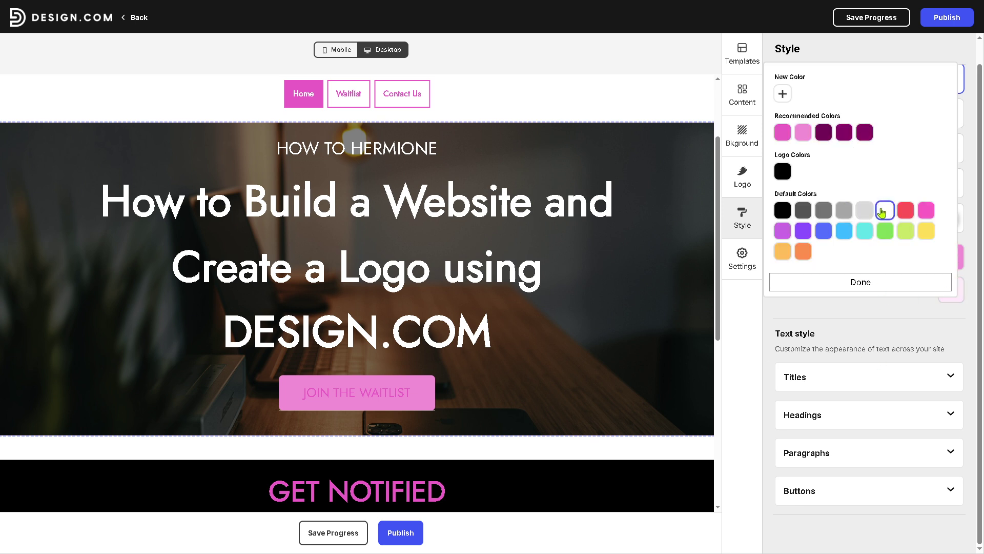
{"action": "left_click", "coordinate": [864, 286]}
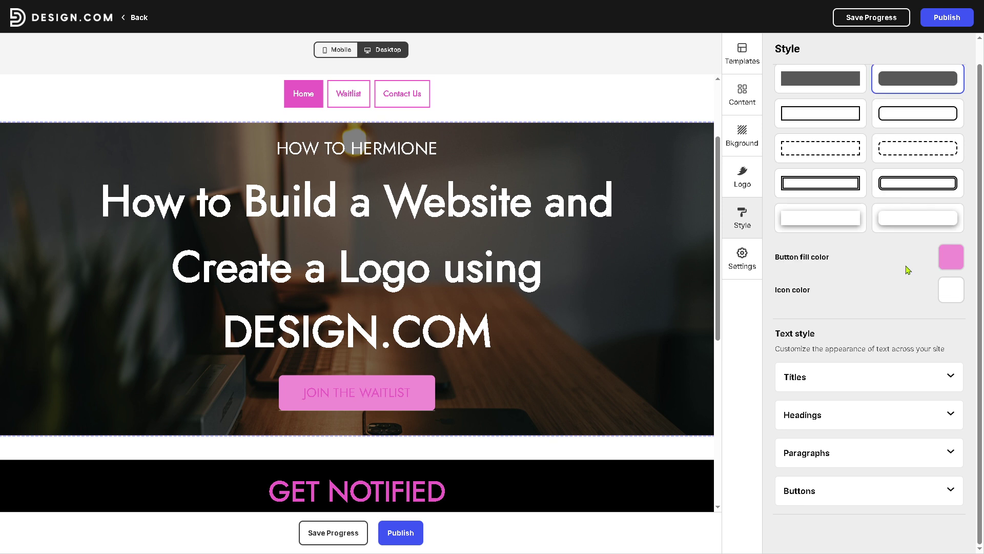
{"action": "left_click", "coordinate": [953, 299]}
{"action": "left_click", "coordinate": [783, 172]}
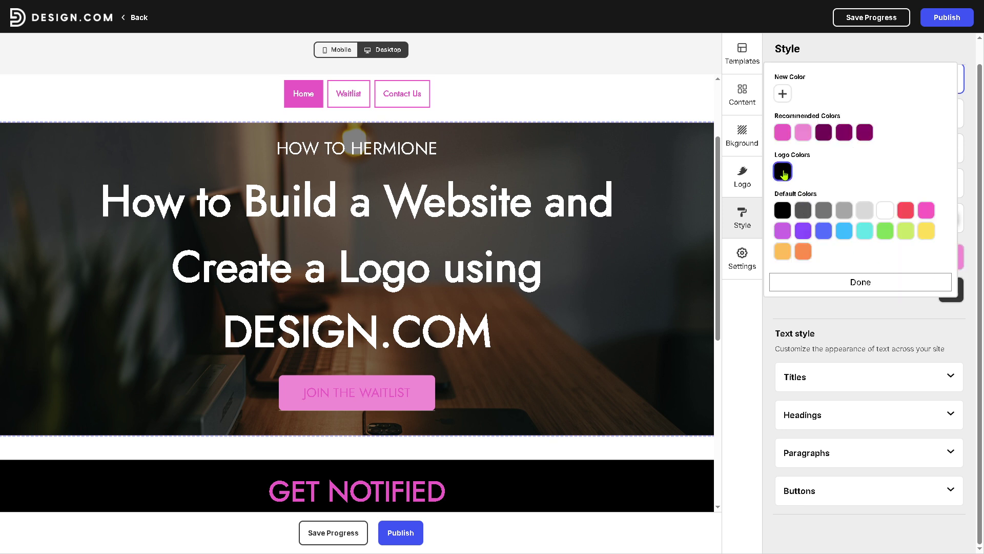
{"action": "left_click", "coordinate": [840, 287]}
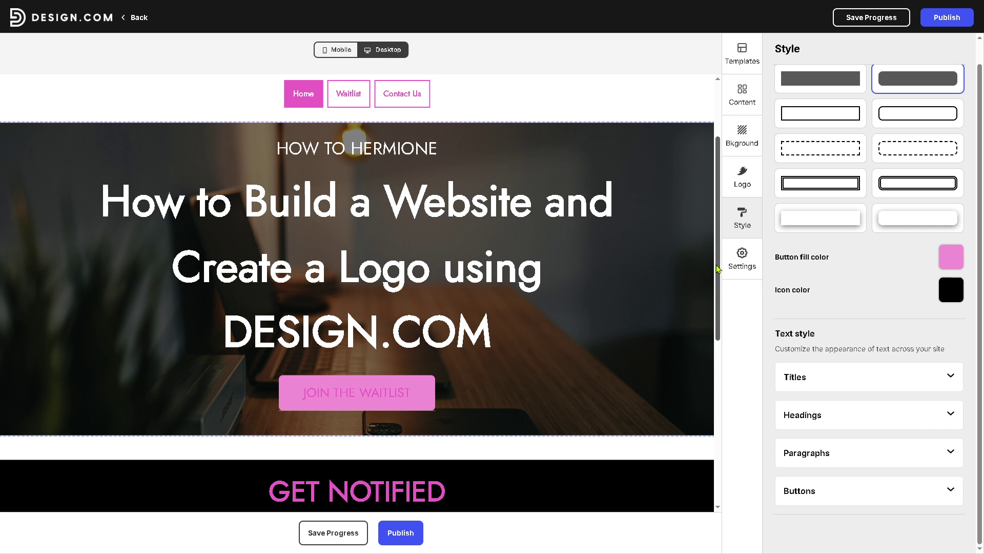
{"action": "left_click_drag", "start_coordinate": [716, 248], "coordinate": [715, 195]}
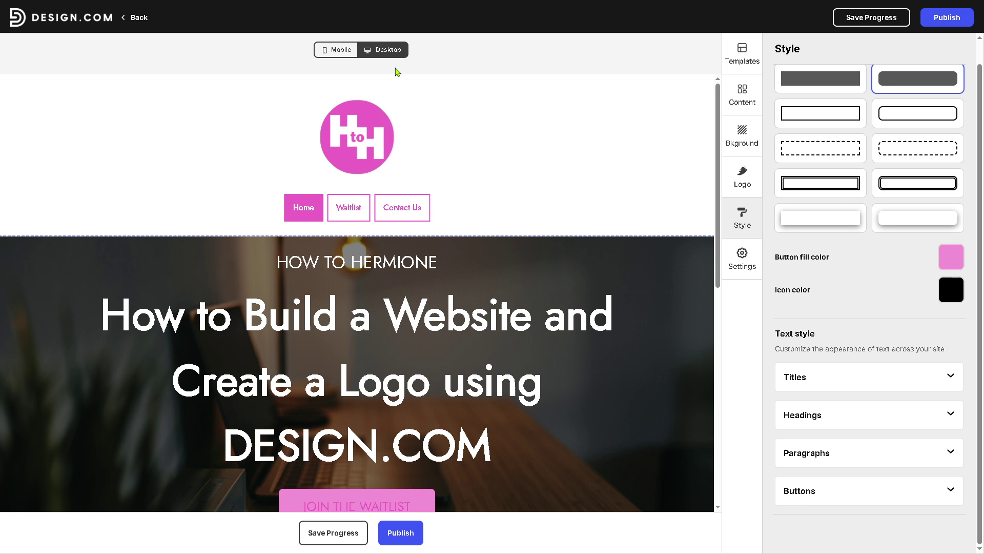
{"action": "left_click", "coordinate": [340, 51]}
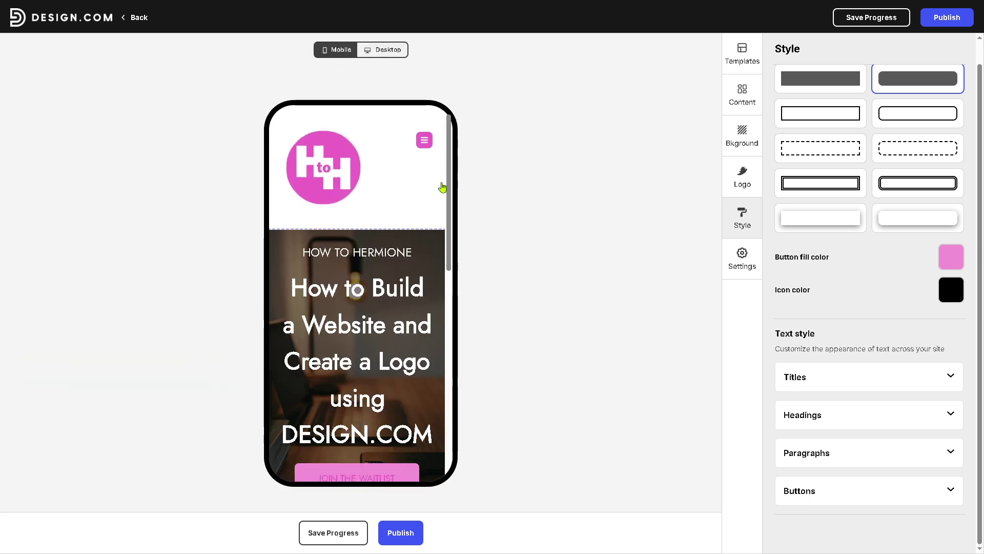
{"action": "left_click_drag", "start_coordinate": [448, 200], "coordinate": [459, 182]}
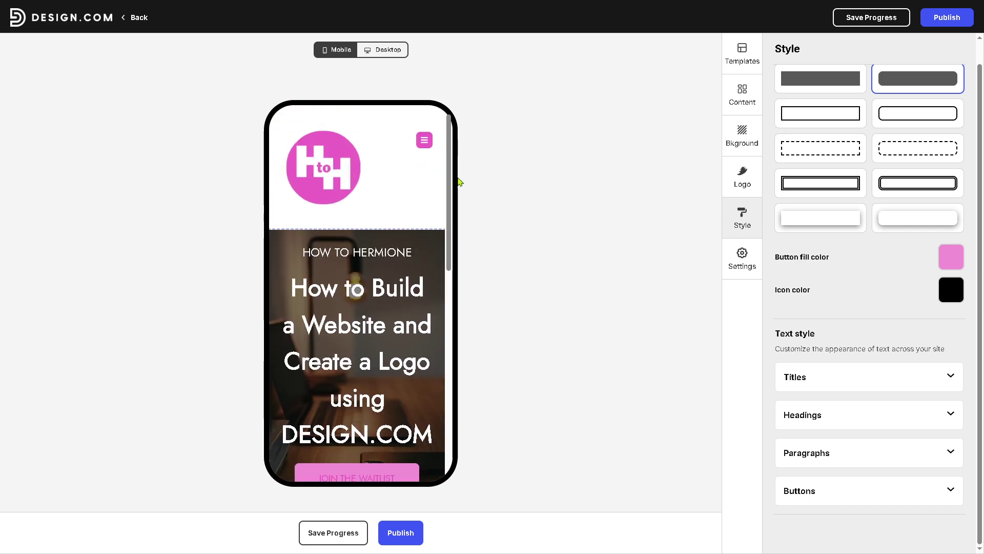
{"action": "left_click", "coordinate": [390, 58]}
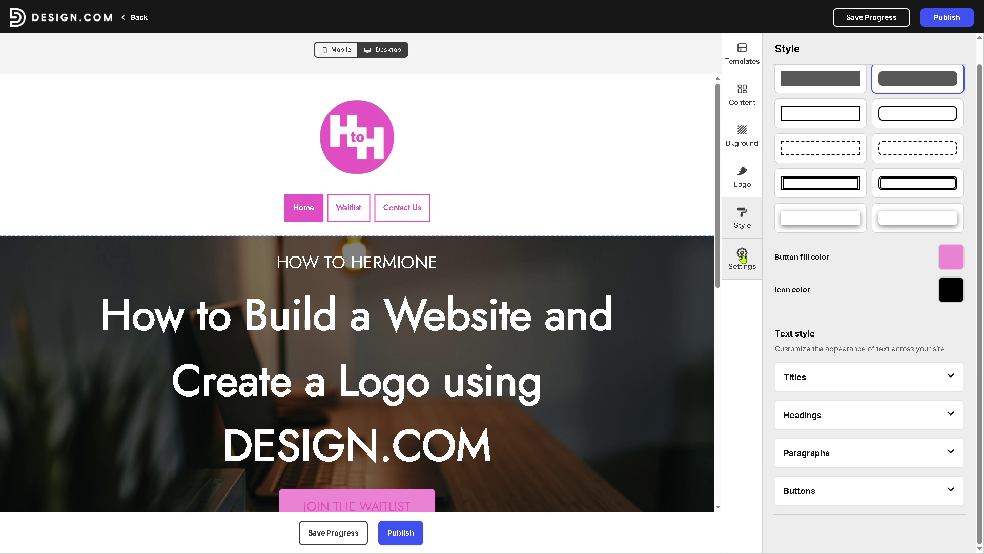
Start adding a favicon under Settings > SEO Settings, which recommends a 48×48 image
{"action": "left_click", "coordinate": [743, 257]}
{"action": "scroll", "coordinate": [890, 197], "scroll_direction": "up", "scroll_amount": 1}
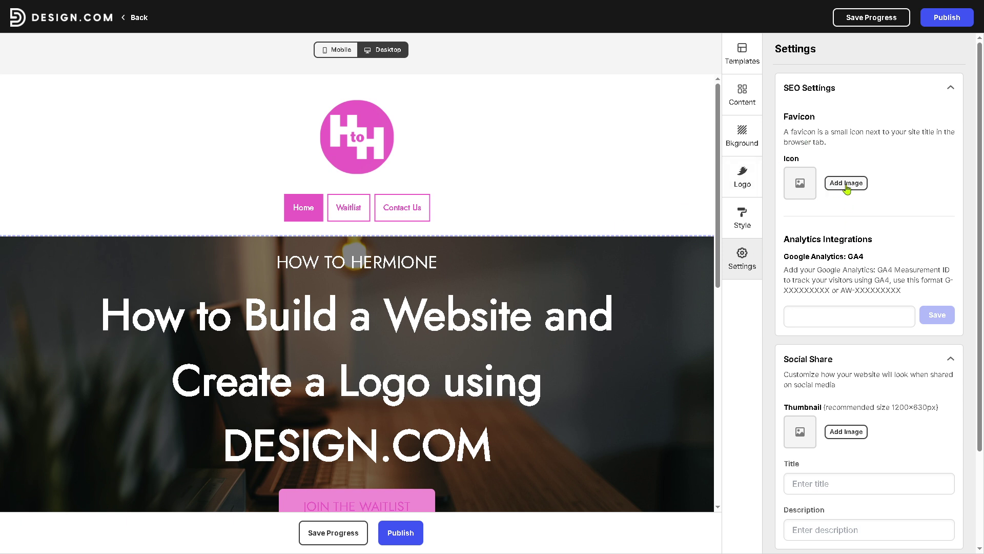
{"action": "left_click", "coordinate": [847, 189]}
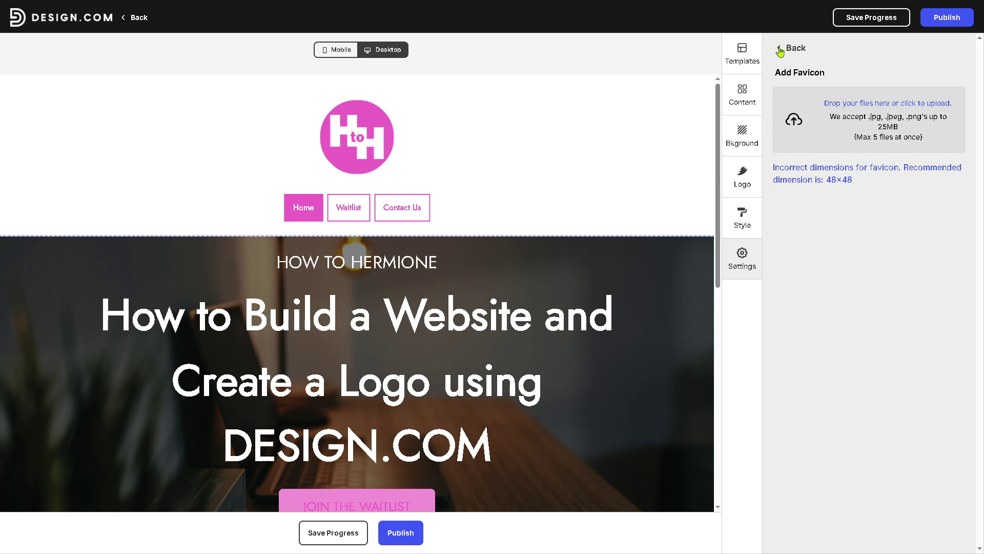
Cancel the favicon upload and review the SEO, analytics, Social Share and Cookie Collection settings
{"action": "left_click", "coordinate": [780, 49]}
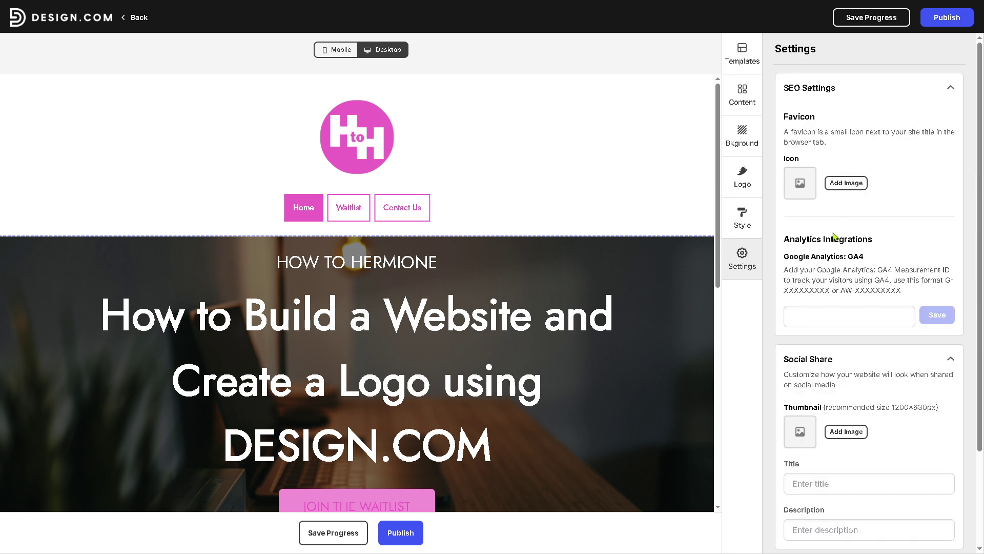
{"action": "scroll", "coordinate": [842, 269], "scroll_direction": "down", "scroll_amount": 1}
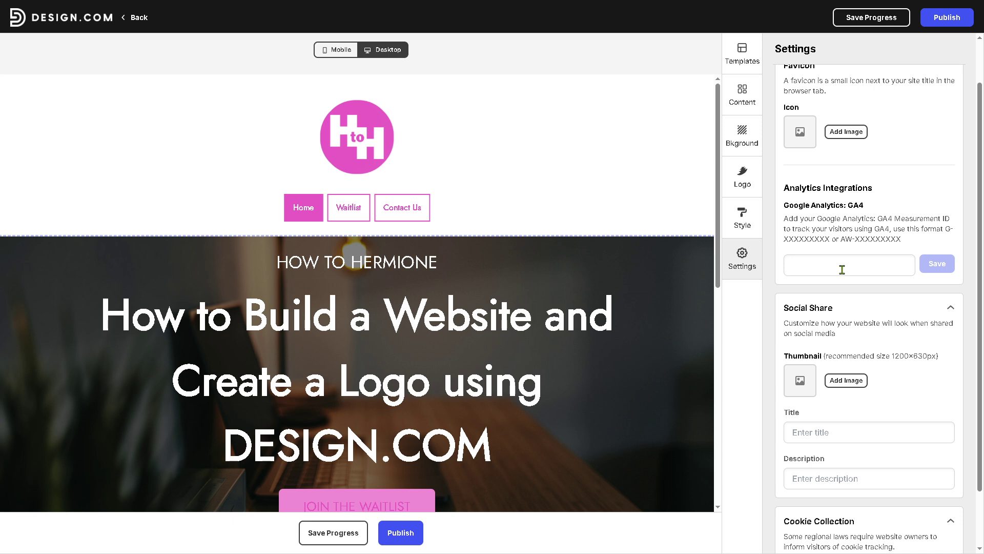
{"action": "scroll", "coordinate": [842, 270], "scroll_direction": "up", "scroll_amount": 1}
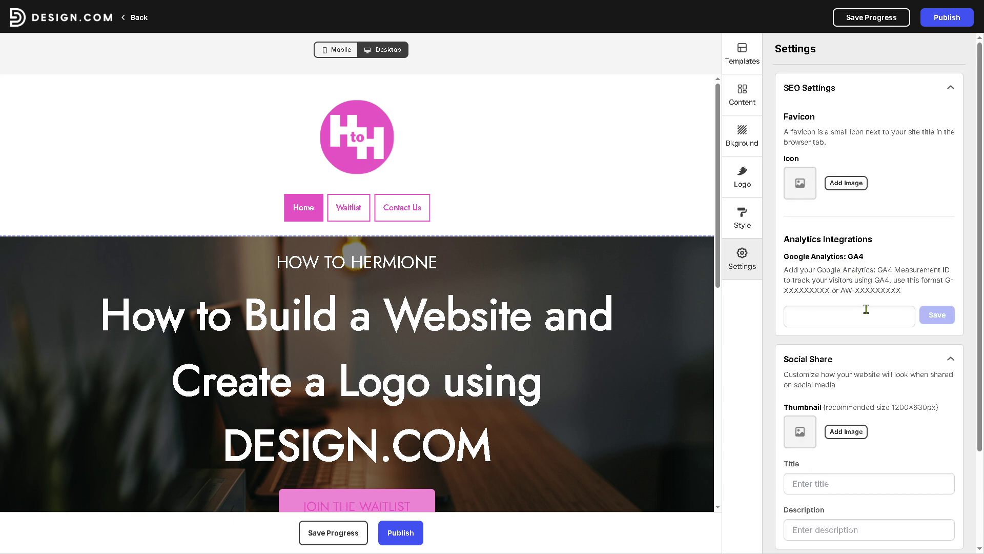
{"action": "scroll", "coordinate": [866, 309], "scroll_direction": "down", "scroll_amount": 1}
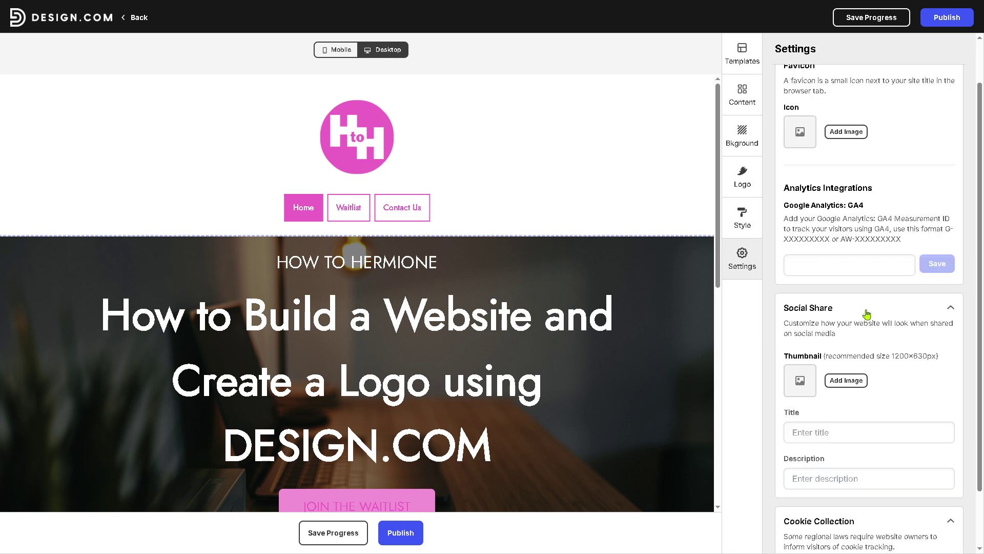
{"action": "scroll", "coordinate": [867, 319], "scroll_direction": "up", "scroll_amount": 1}
{"action": "scroll", "coordinate": [867, 314], "scroll_direction": "down", "scroll_amount": 1}
{"action": "scroll", "coordinate": [805, 328], "scroll_direction": "down", "scroll_amount": 1}
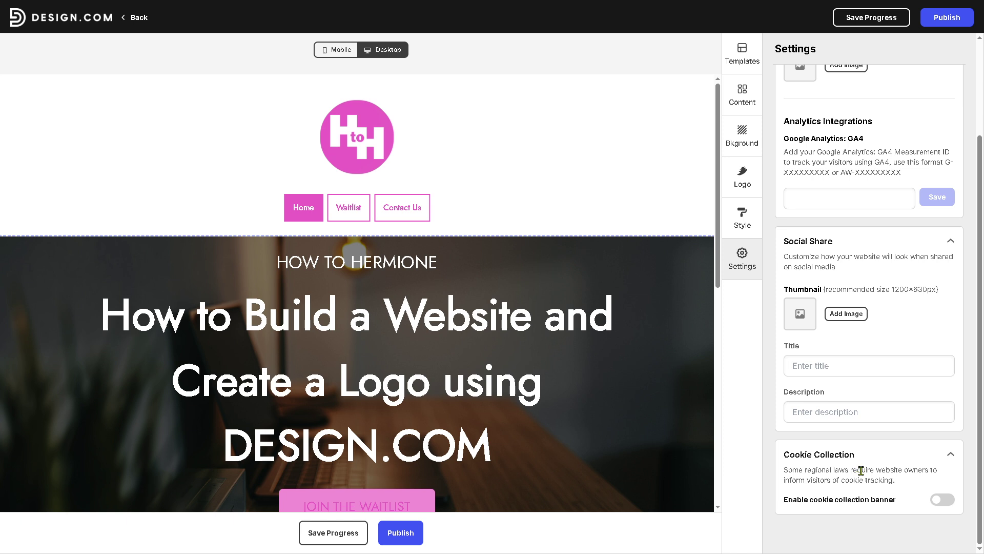
{"action": "scroll", "coordinate": [861, 470], "scroll_direction": "up", "scroll_amount": 2}
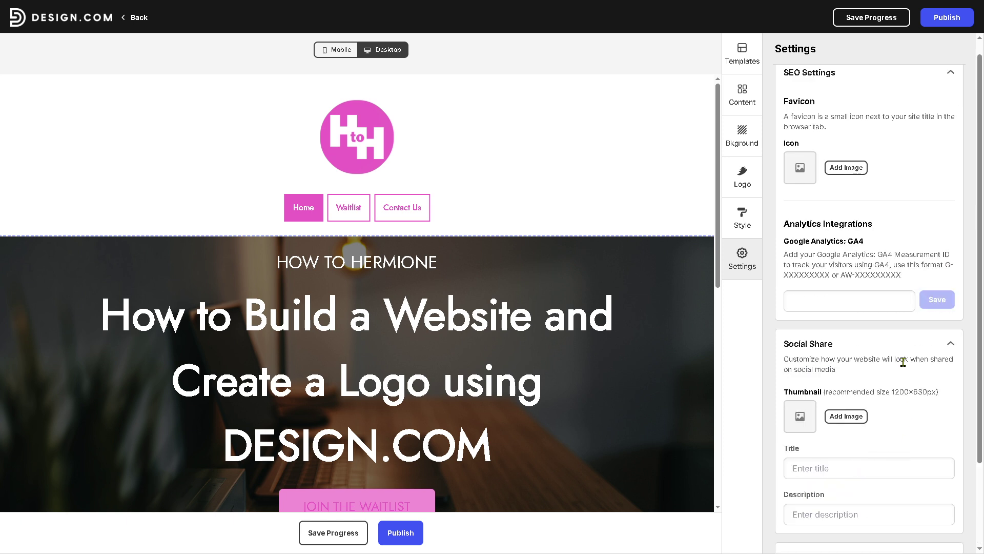
{"action": "left_click", "coordinate": [880, 20]}
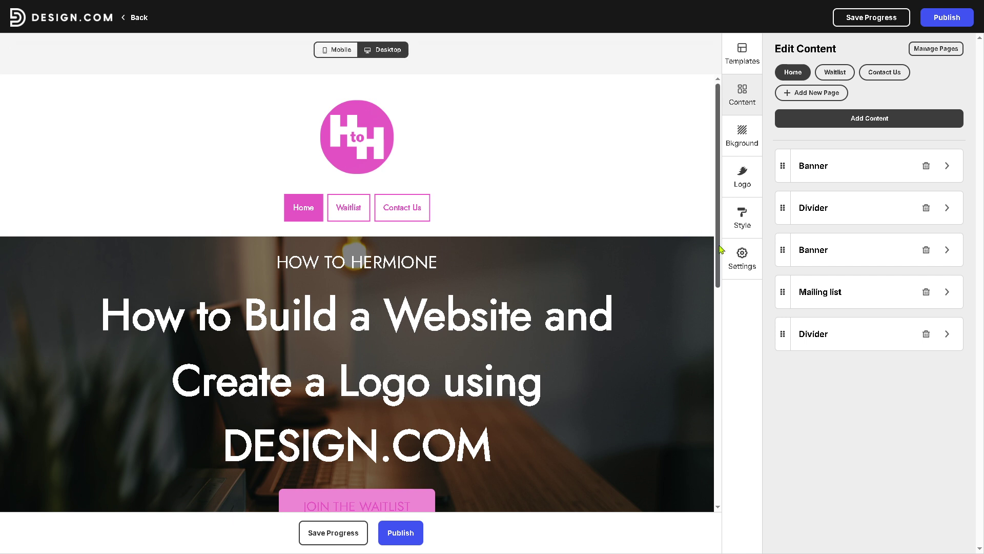
{"action": "left_click_drag", "start_coordinate": [722, 250], "coordinate": [717, 204]}
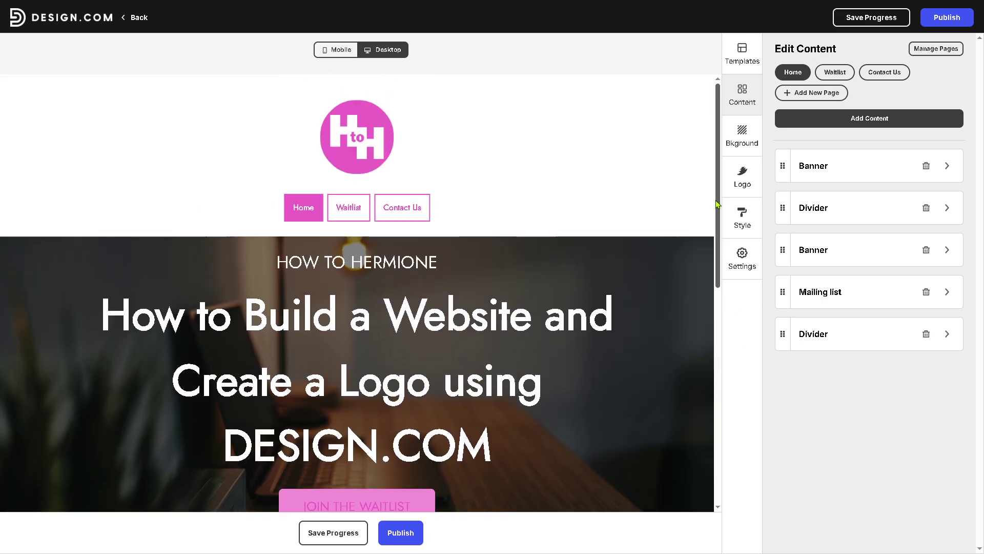
Publish the pink How to Hermione site from the website editor
{"action": "left_click", "coordinate": [407, 537]}
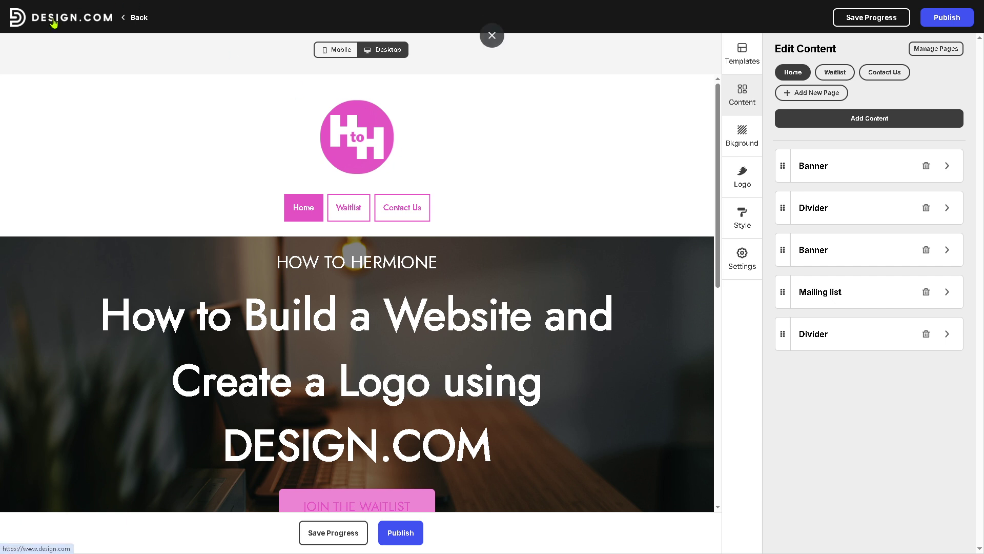
From the Design.com homepage, start creating logos for the business name 'How to Hermione'
{"action": "left_click", "coordinate": [54, 22]}
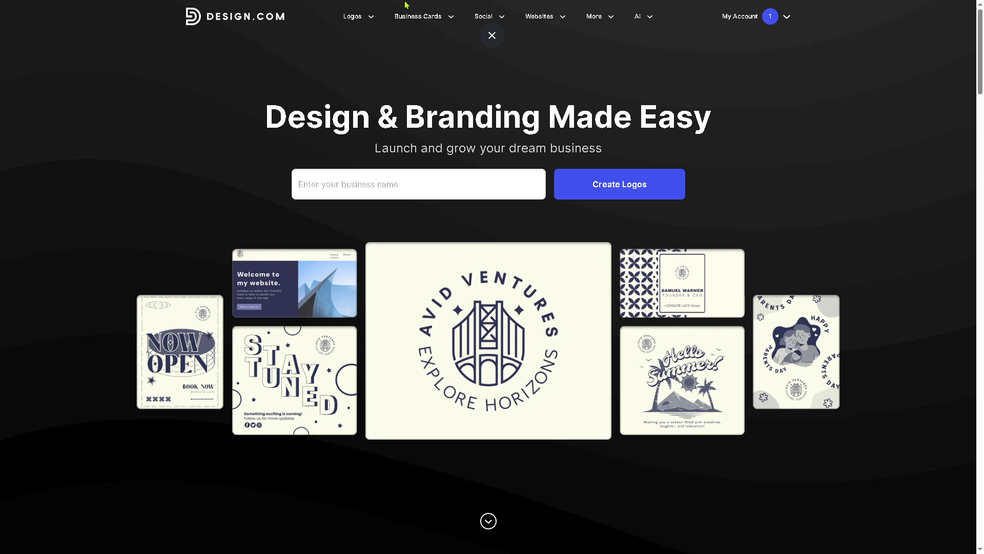
{"action": "mouse_move", "coordinate": [370, 20]}
{"action": "left_click", "coordinate": [424, 188]}
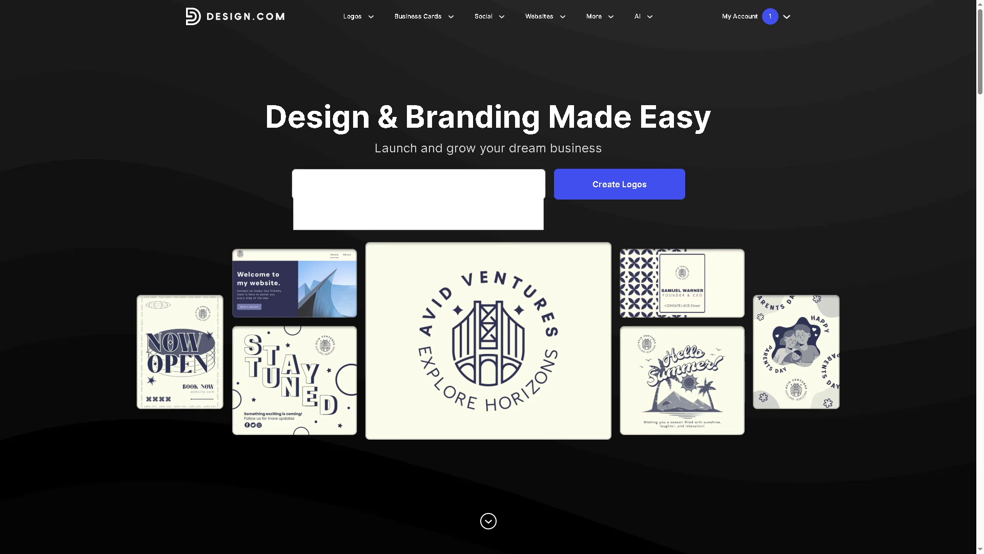
{"action": "type", "text": "How to "}
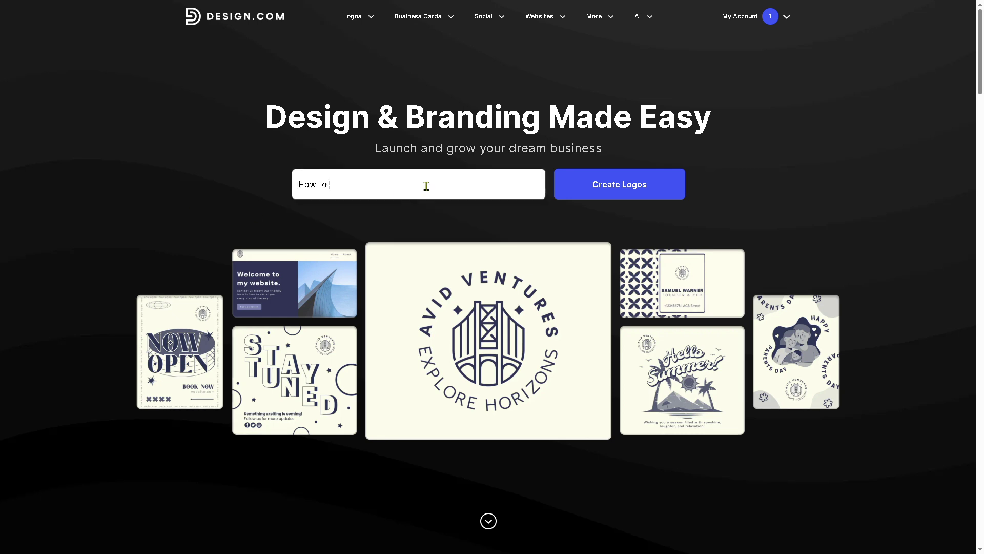
{"action": "type", "text": "ad"}
{"action": "key", "text": "ctrl+a"}
{"action": "type", "text": "How to Hermione"}
{"action": "left_click", "coordinate": [603, 190]}
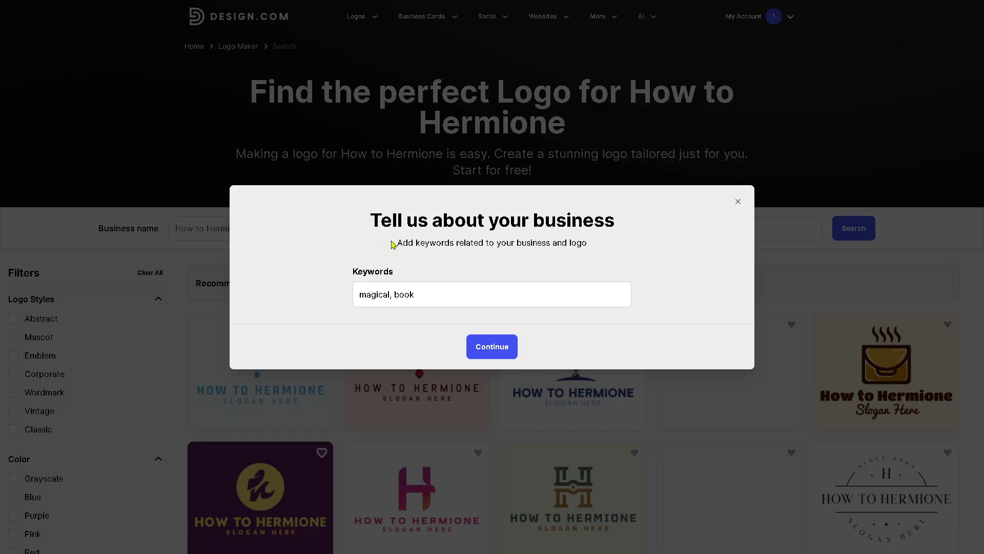
Replace the keywords with 'Youtube Channel, Content Creation' and generate the logos
{"action": "left_click", "coordinate": [440, 297]}
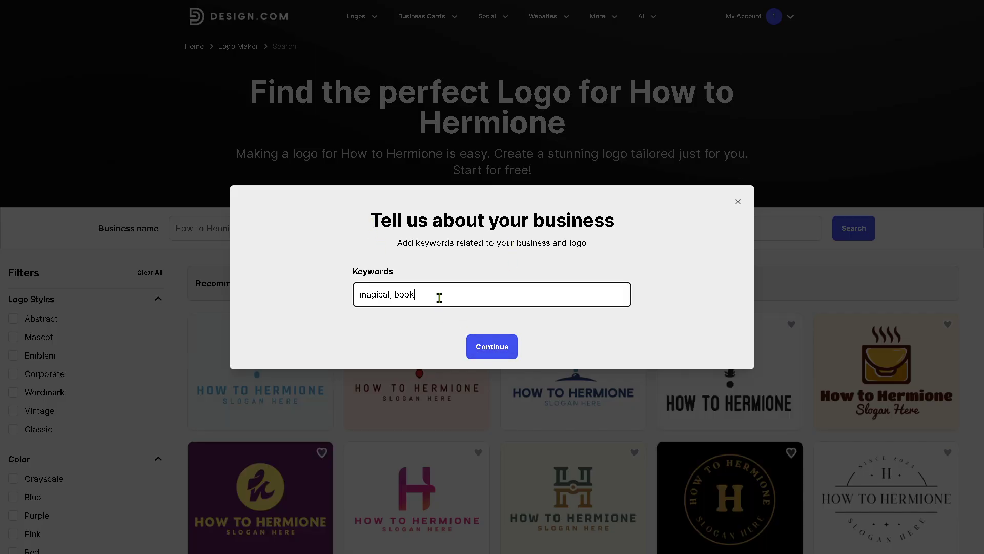
{"action": "key", "text": "ctrl+a"}
{"action": "type", "text": "Youtube Channel"}
{"action": "key", "text": "BackSpace"}
{"action": "key", "text": "BackSpace"}
{"action": "key", "text": "BackSpace"}
{"action": "key", "text": "BackSpace"}
{"action": "type", "text": "nnel, Content Cra"}
{"action": "key", "text": "BackSpace"}
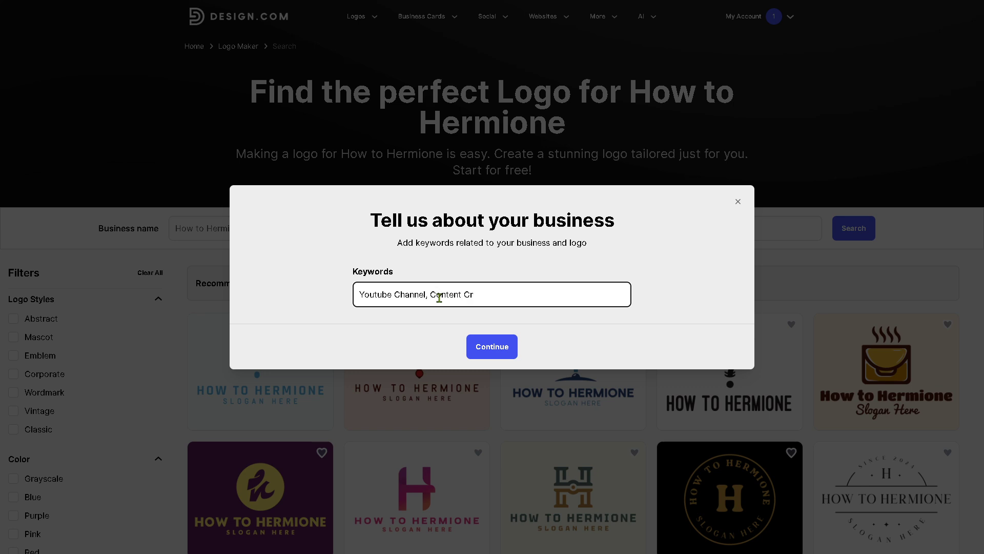
{"action": "type", "text": "eation"}
{"action": "left_click", "coordinate": [490, 354]}
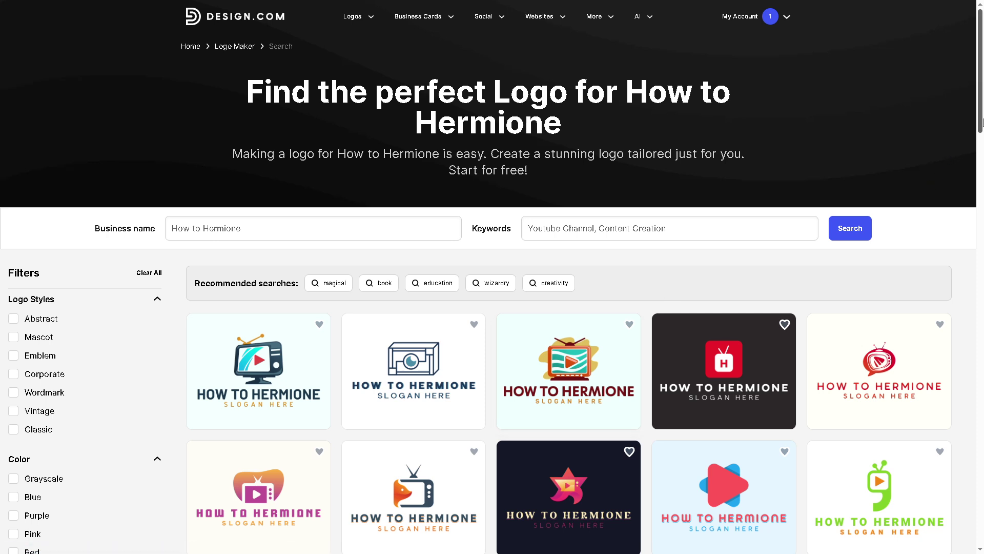
Scroll through the How to Hermione logo results to reach the TV-play design
{"action": "left_click_drag", "start_coordinate": [981, 123], "coordinate": [982, 174]}
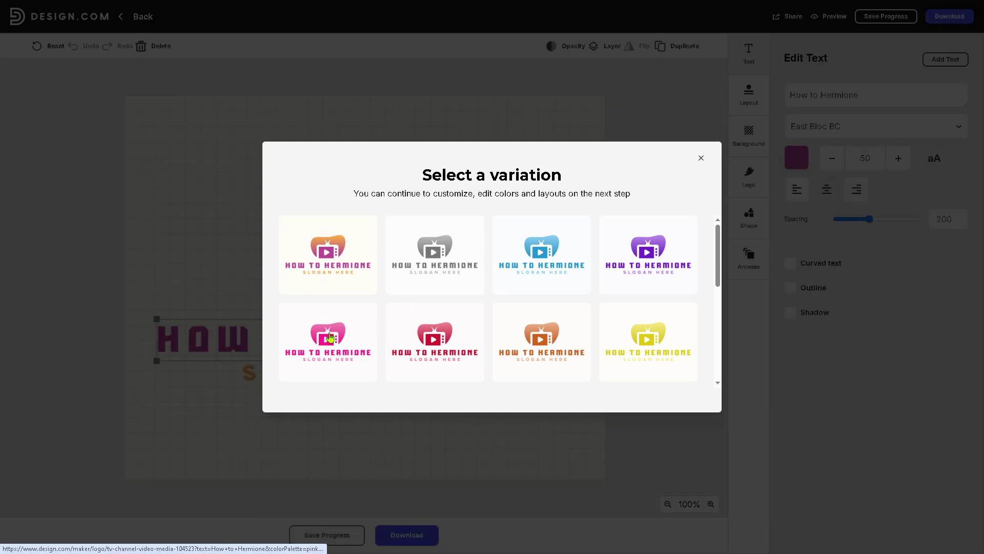
Choose the pink logo variation and keep a white background after trying pink and black
{"action": "left_click", "coordinate": [331, 337]}
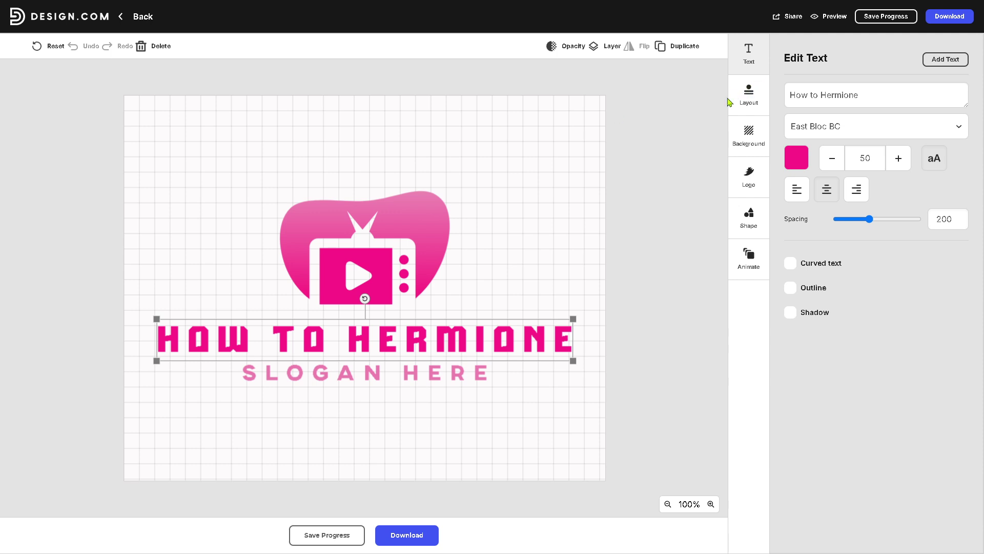
{"action": "left_click", "coordinate": [751, 144]}
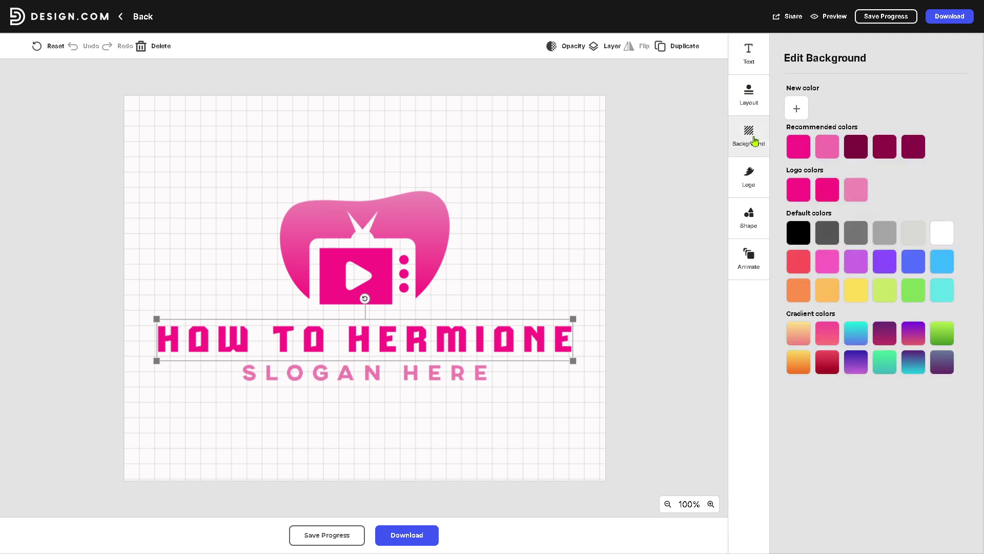
{"action": "left_click", "coordinate": [829, 150]}
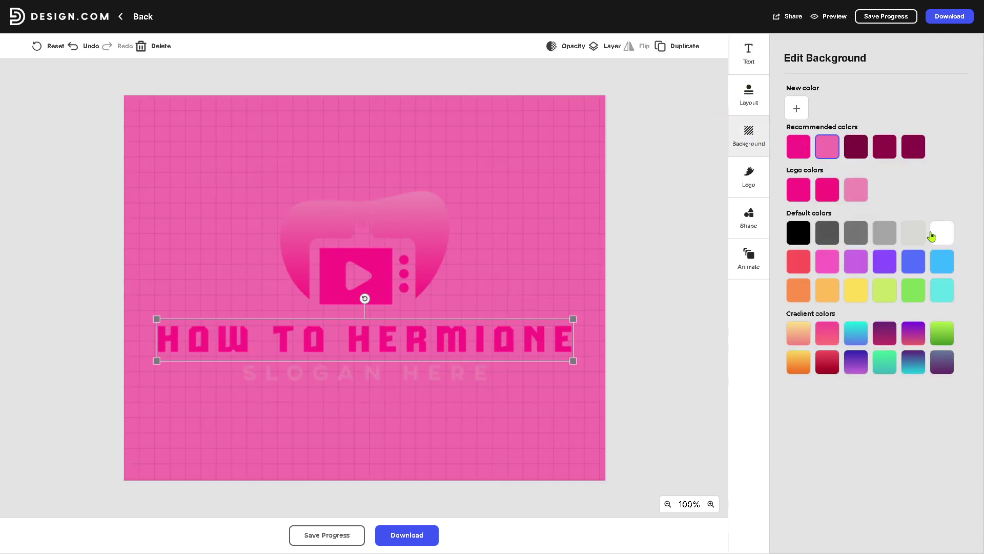
{"action": "left_click", "coordinate": [805, 241]}
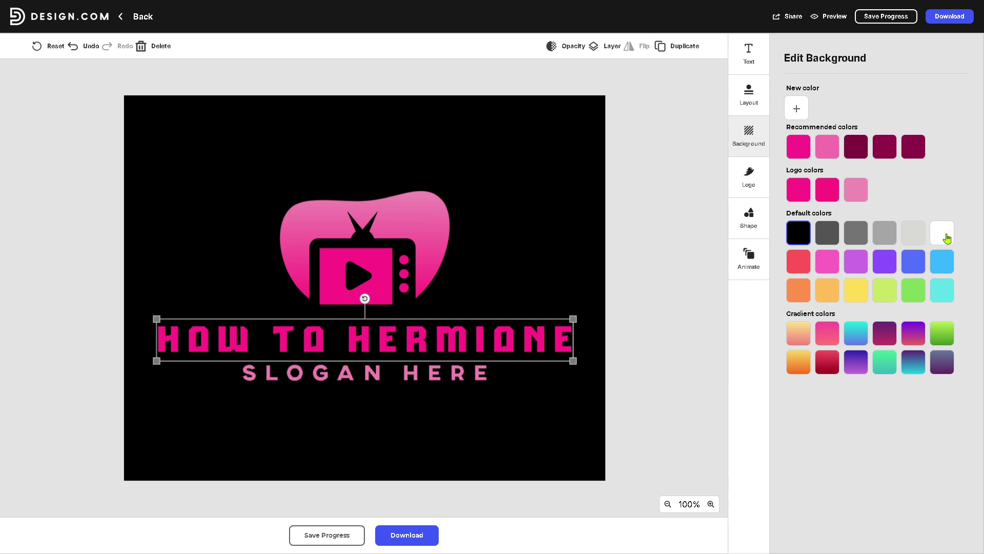
{"action": "left_click", "coordinate": [945, 235]}
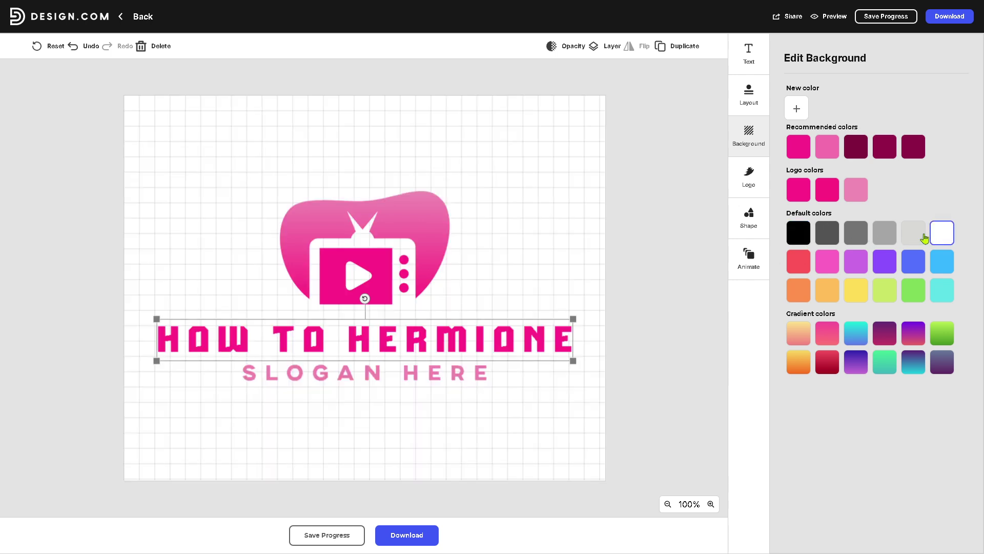
{"action": "left_click", "coordinate": [750, 176]}
Recolour the logo blob black after trying pink and blue
{"action": "left_click", "coordinate": [821, 98]}
{"action": "left_click", "coordinate": [796, 95]}
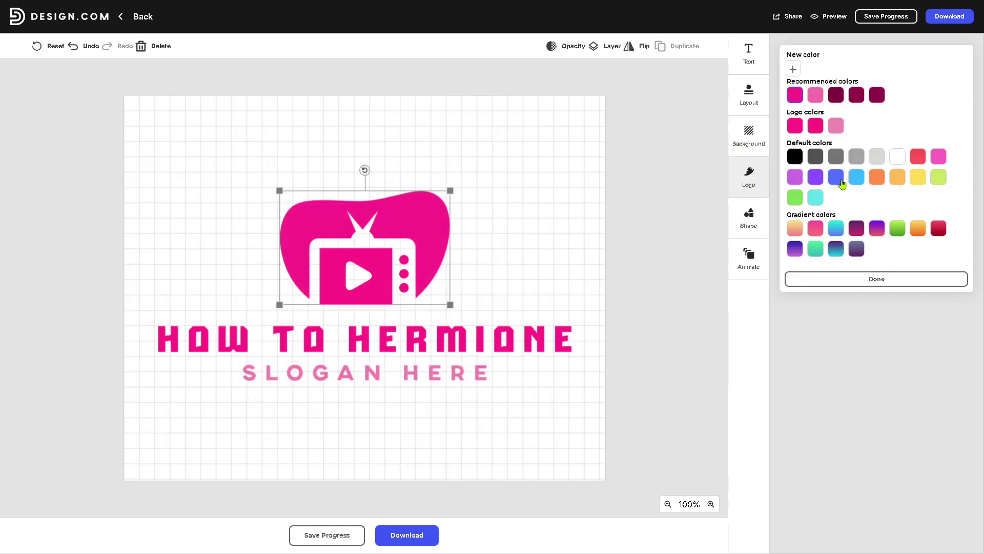
{"action": "left_click", "coordinate": [836, 177]}
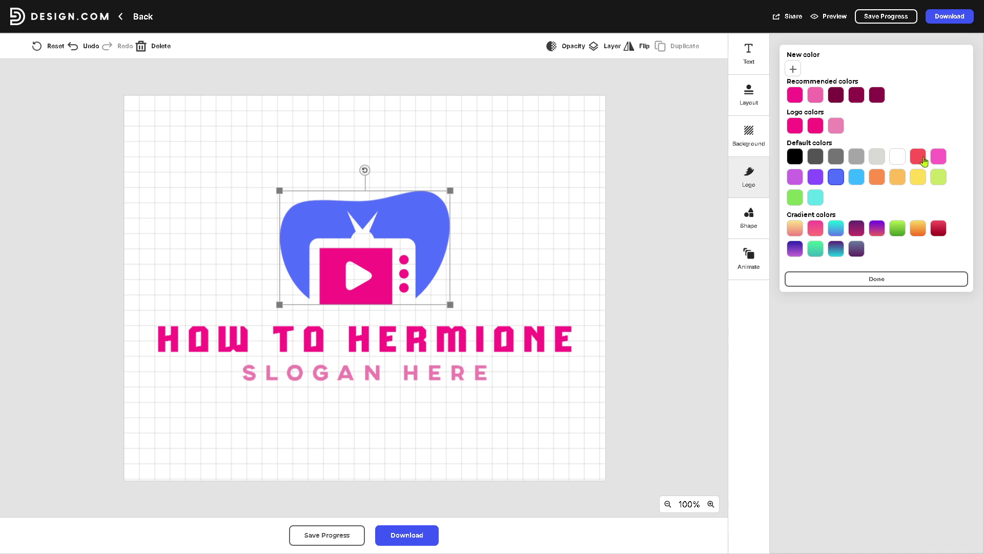
{"action": "left_click", "coordinate": [796, 157]}
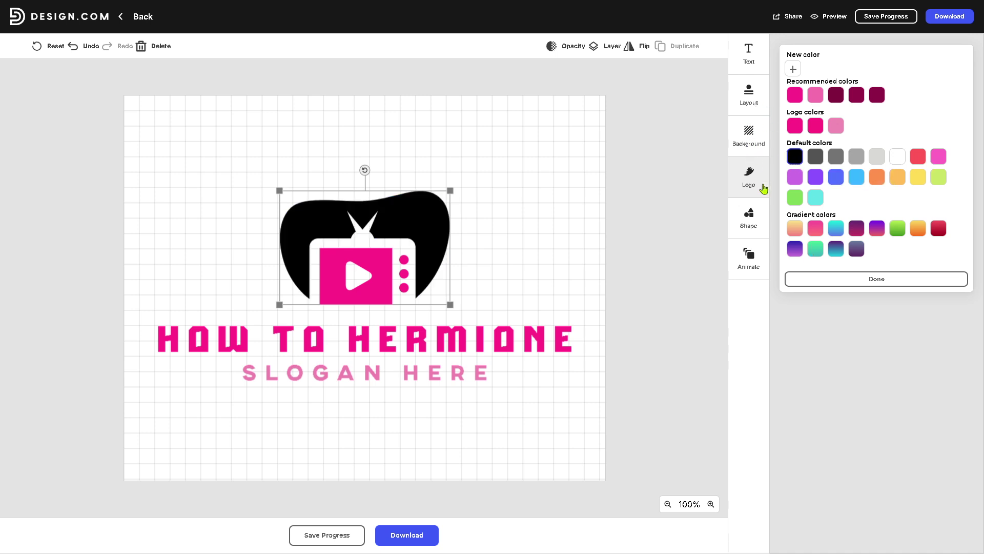
Browse the shape library and the animation options, leaving animation set to None
{"action": "left_click", "coordinate": [748, 222]}
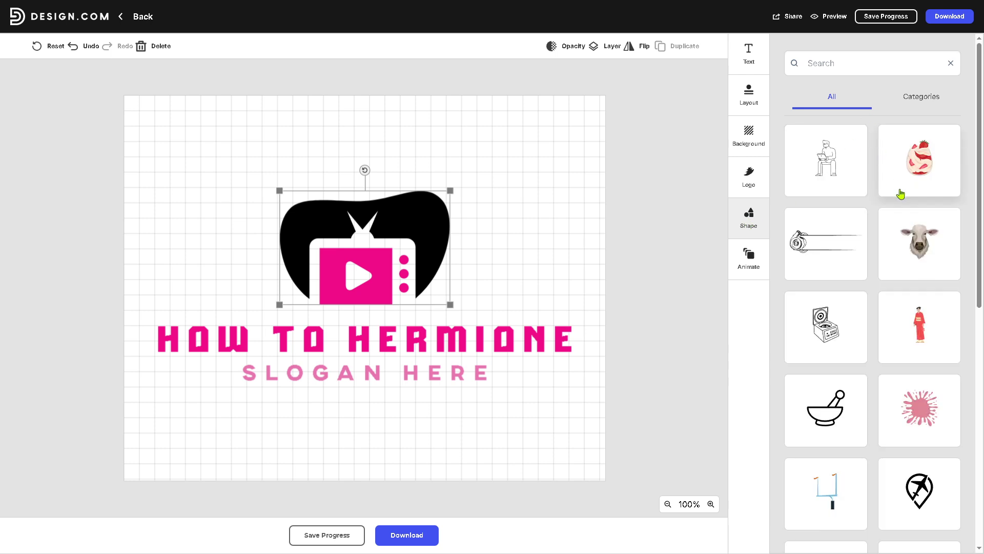
{"action": "scroll", "coordinate": [852, 347], "scroll_direction": "down", "scroll_amount": 1}
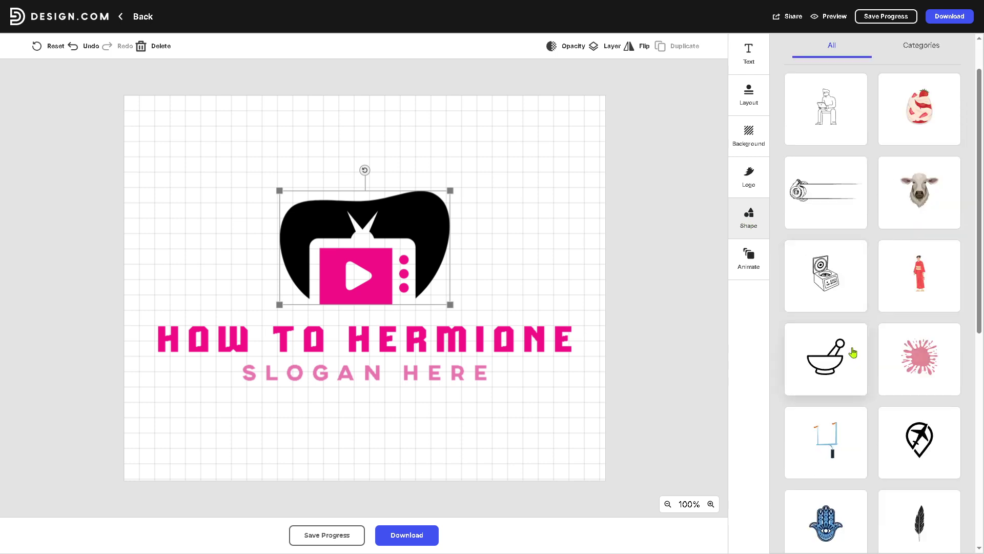
{"action": "scroll", "coordinate": [875, 380], "scroll_direction": "down", "scroll_amount": 1}
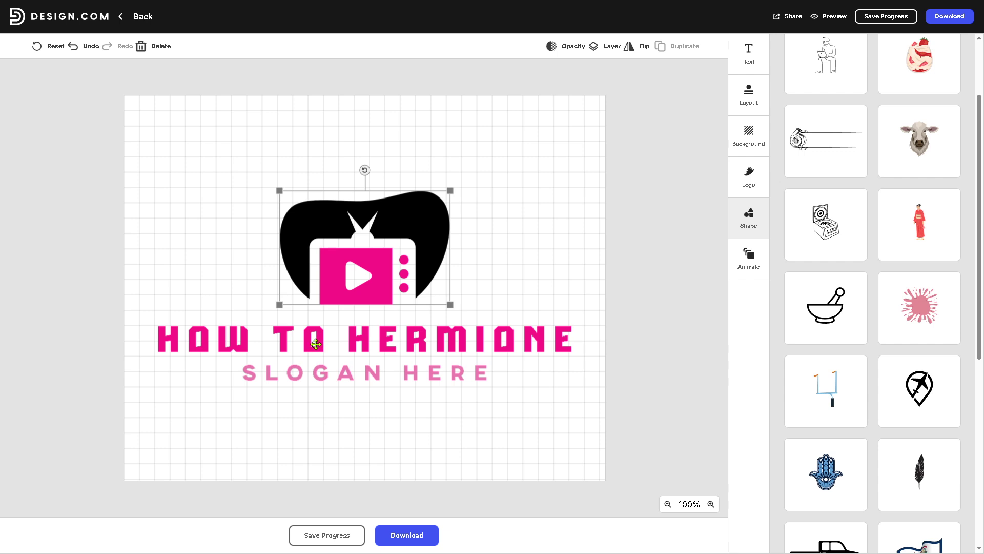
{"action": "left_click", "coordinate": [751, 224]}
{"action": "left_click", "coordinate": [751, 259]}
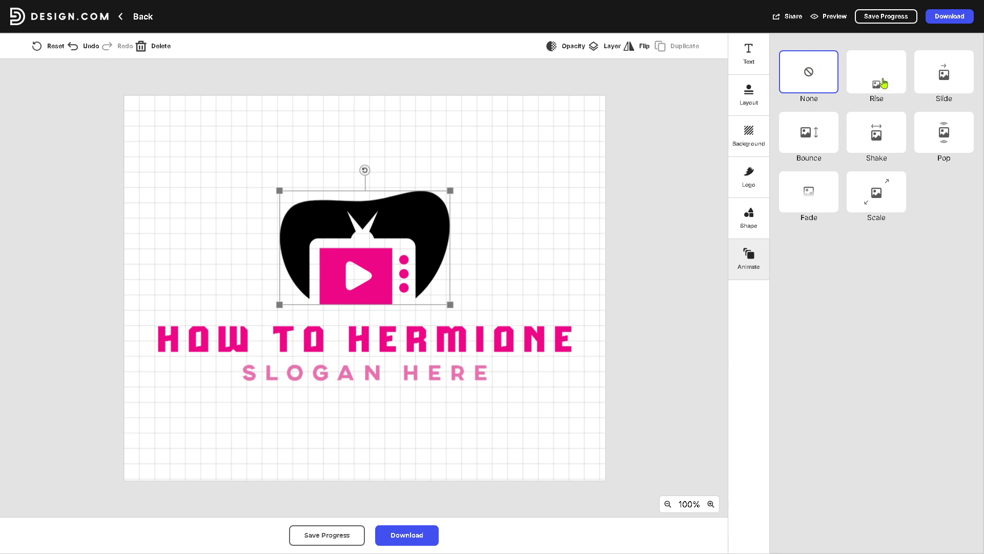
Return to the Text panel, then preview the logo on a business card mockup
{"action": "left_click", "coordinate": [750, 61]}
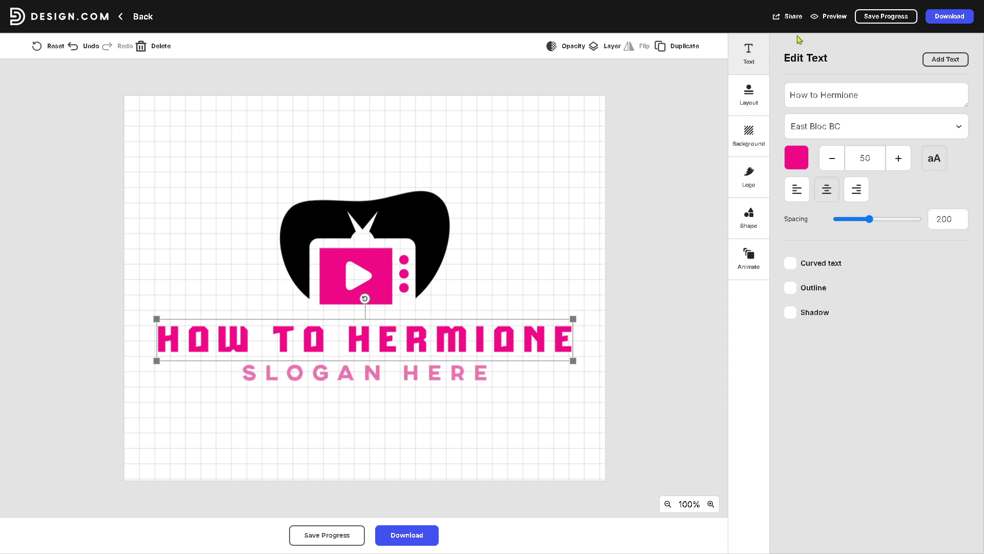
{"action": "left_click", "coordinate": [839, 18]}
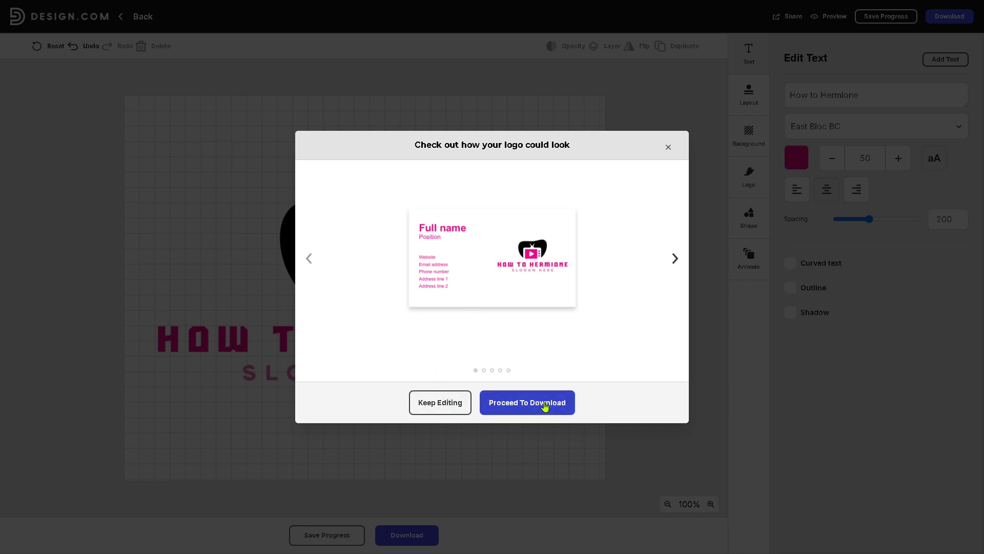
Proceed to download the How to Hermione logo from the preview dialog
{"action": "left_click", "coordinate": [545, 407]}
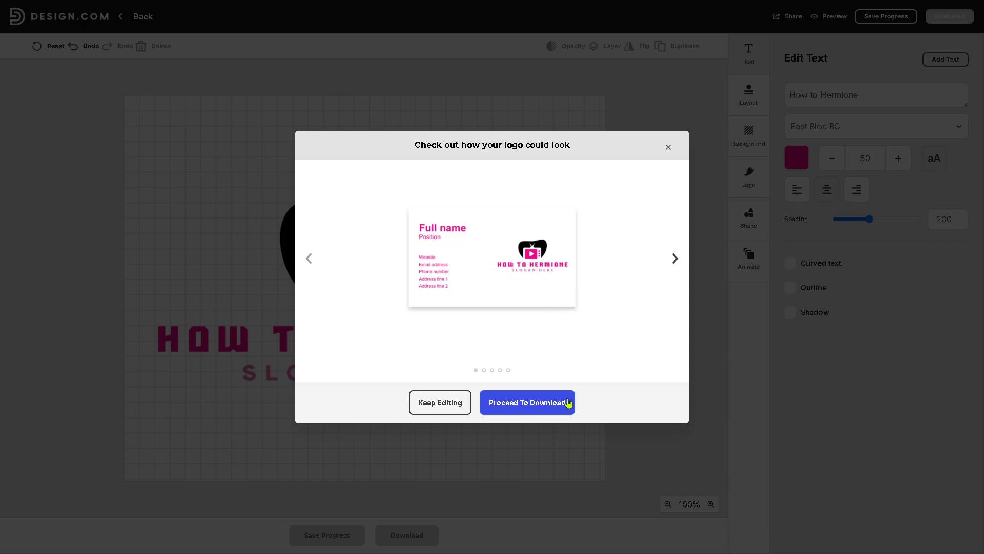